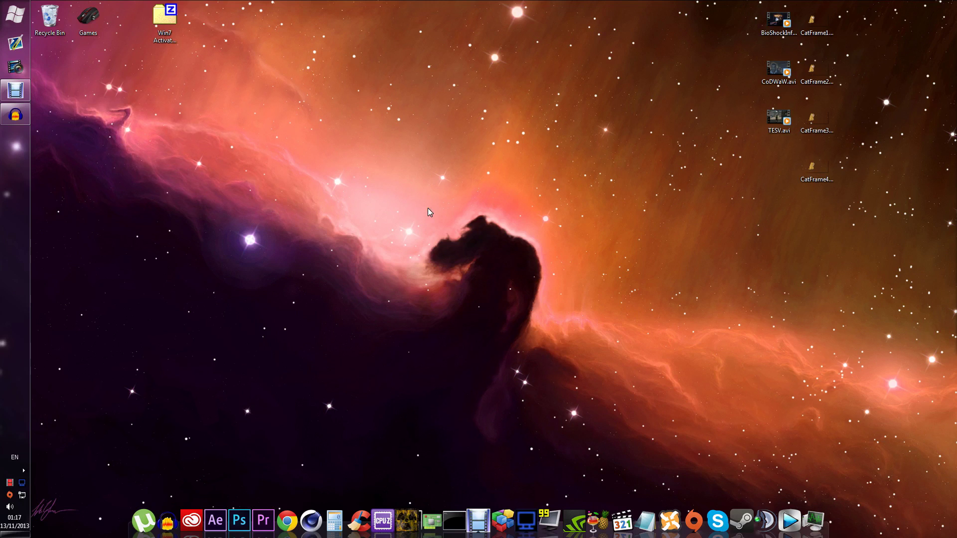
Search Google for 'magiciso' in the web browser.
click(287, 521)
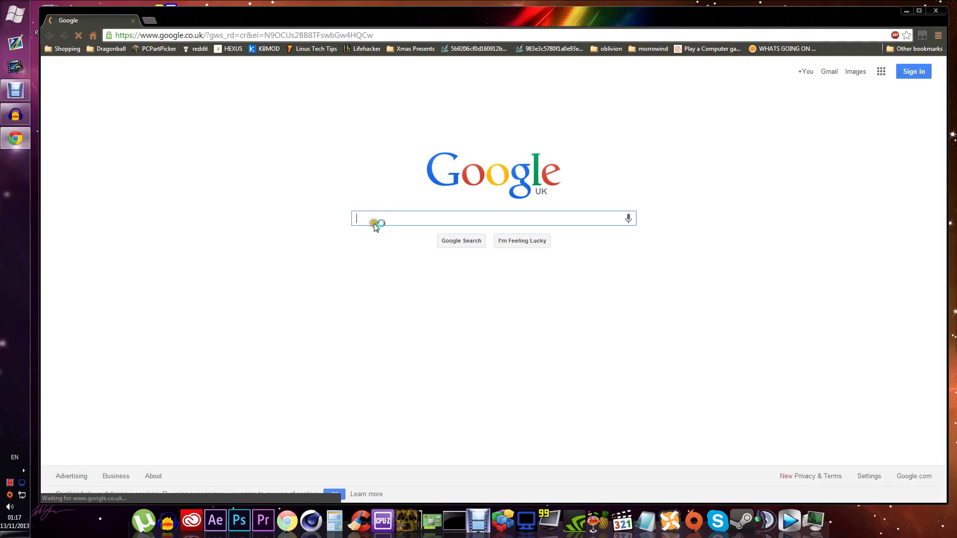
click(375, 223)
text(mat)
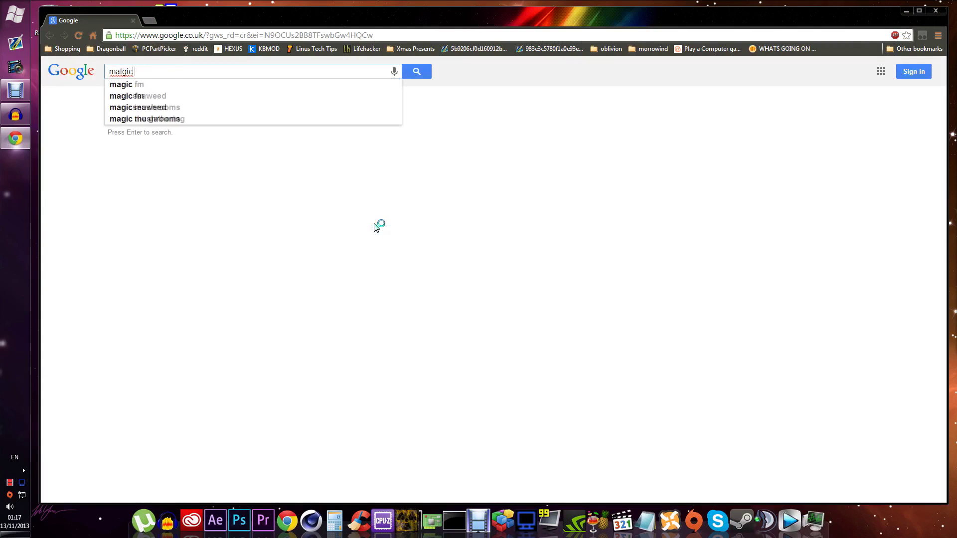
key(BackSpace)
text(g)
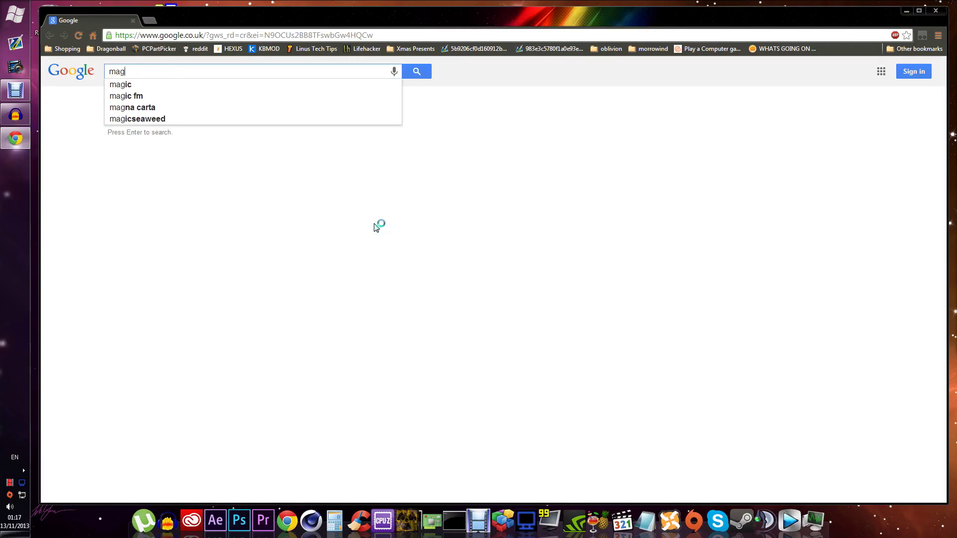
key(BackSpace)
text(gicisop)
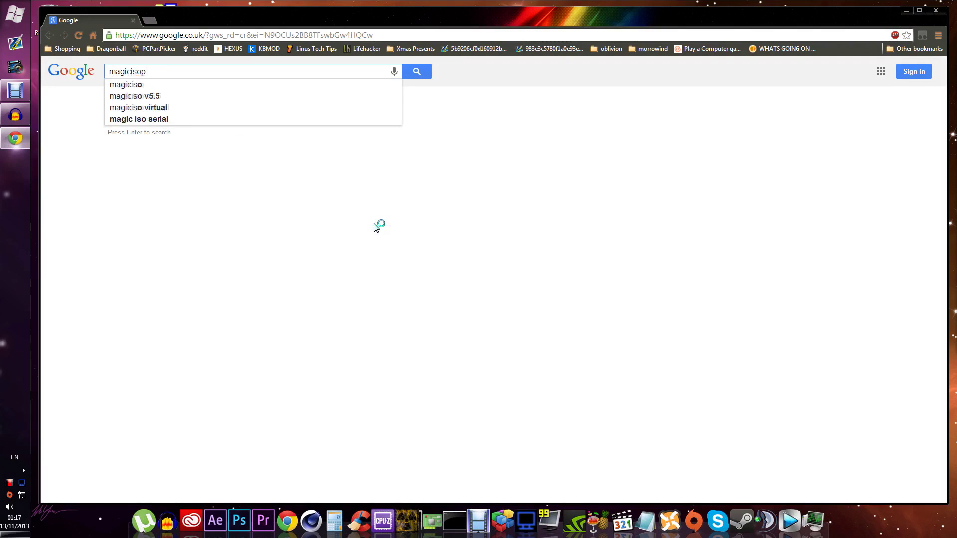
key(Return)
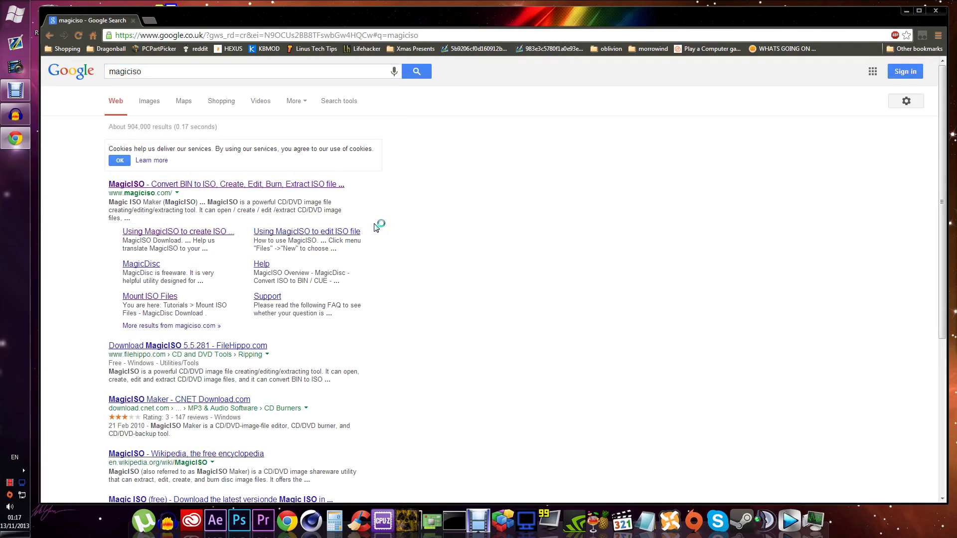
Visit the official MagicISO website and its download page, then close the browser.
click(272, 185)
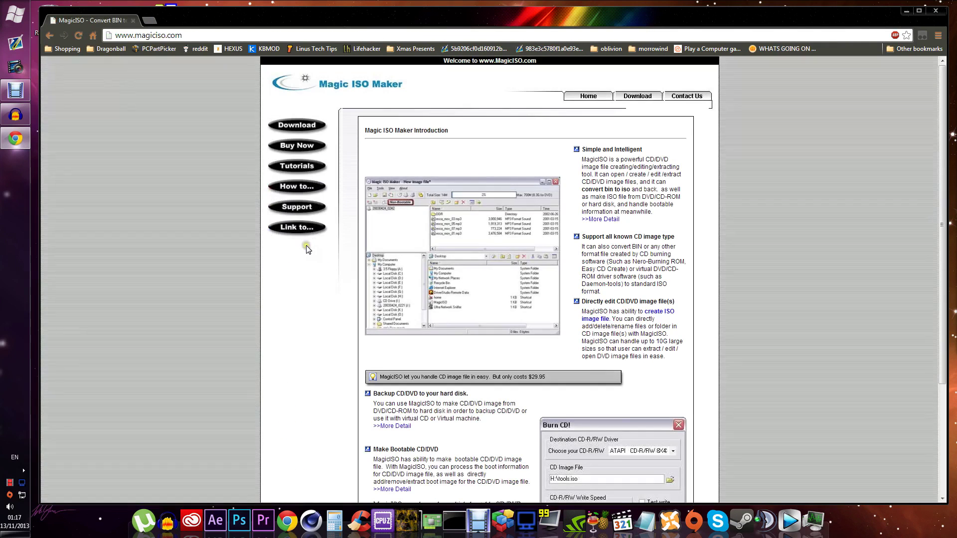
scroll(306, 249, down, 2)
scroll(307, 249, up, 2)
click(641, 97)
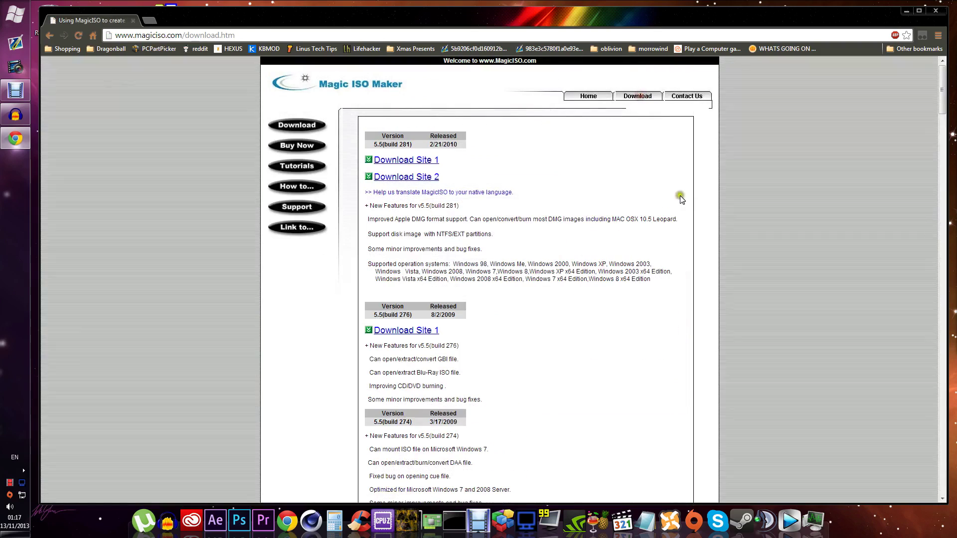
scroll(379, 194, down, 8)
scroll(416, 227, up, 8)
key(alt+F4)
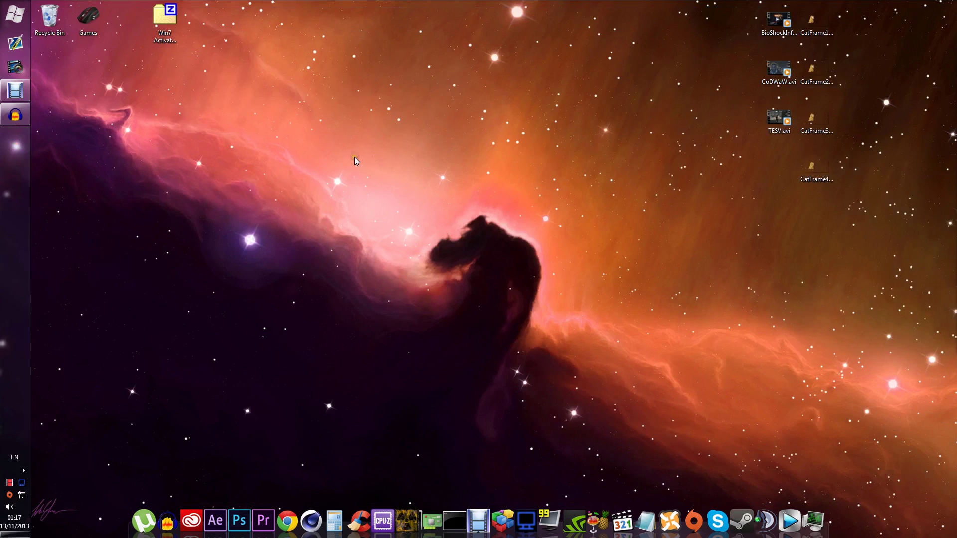
Bring up MagicDisc's tray menu and go to its Set Number of Drives option.
click(24, 471)
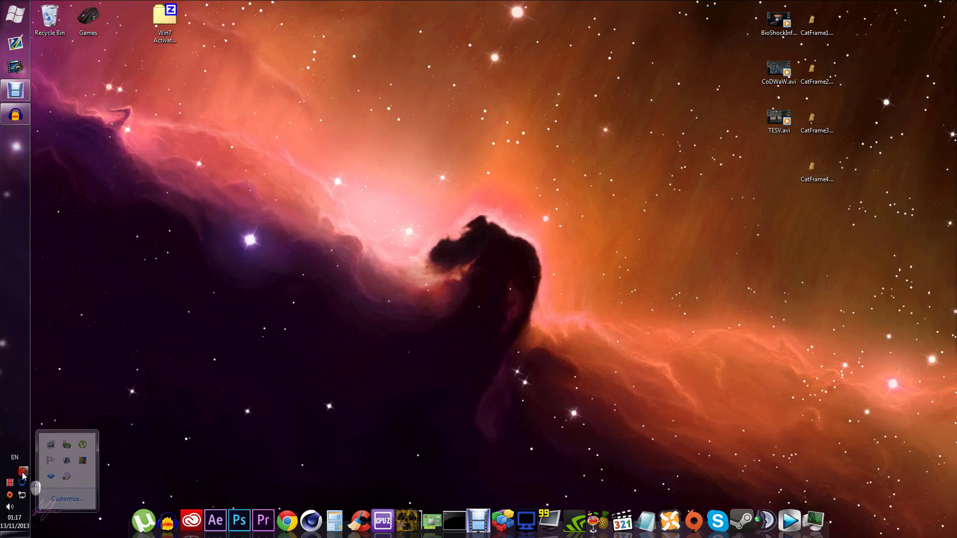
click(68, 478)
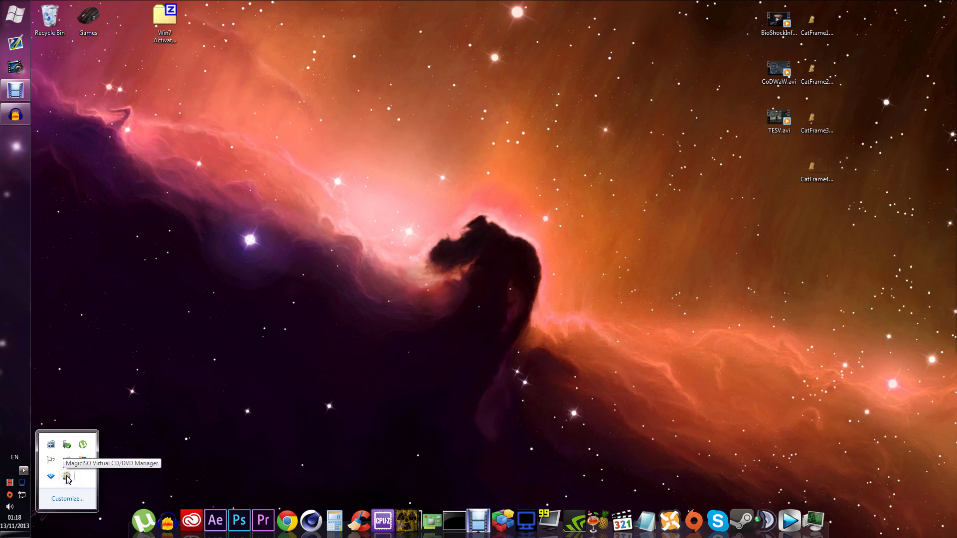
click(67, 478)
click(24, 471)
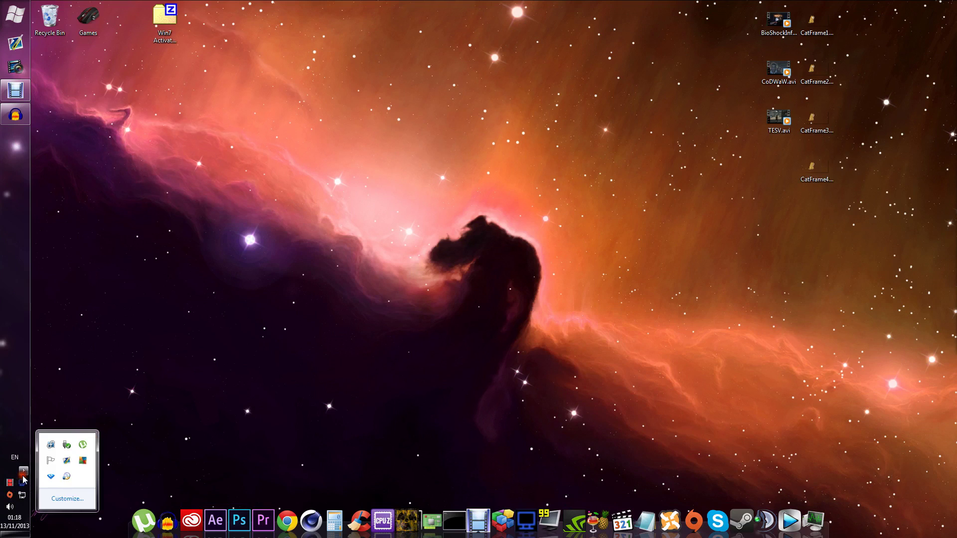
right_click(68, 479)
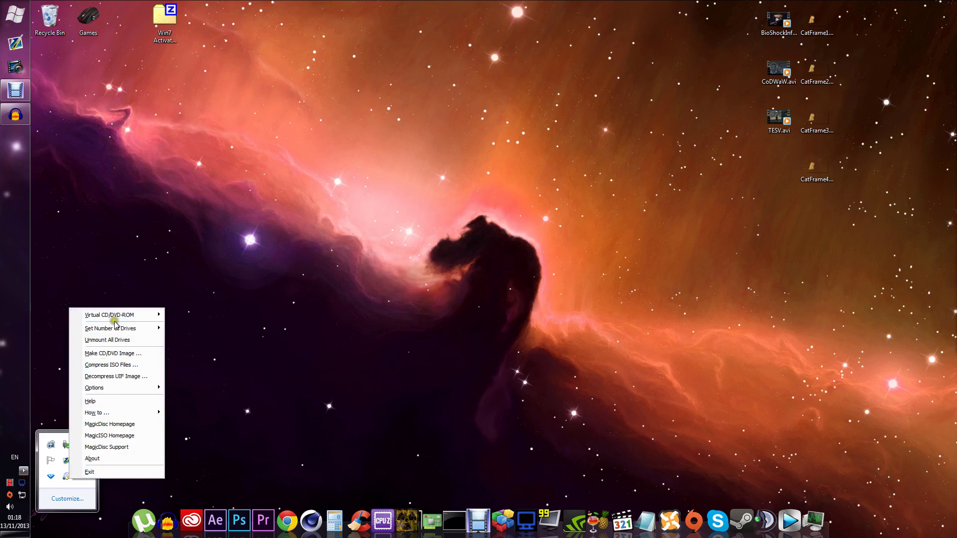
mouse_move(112, 325)
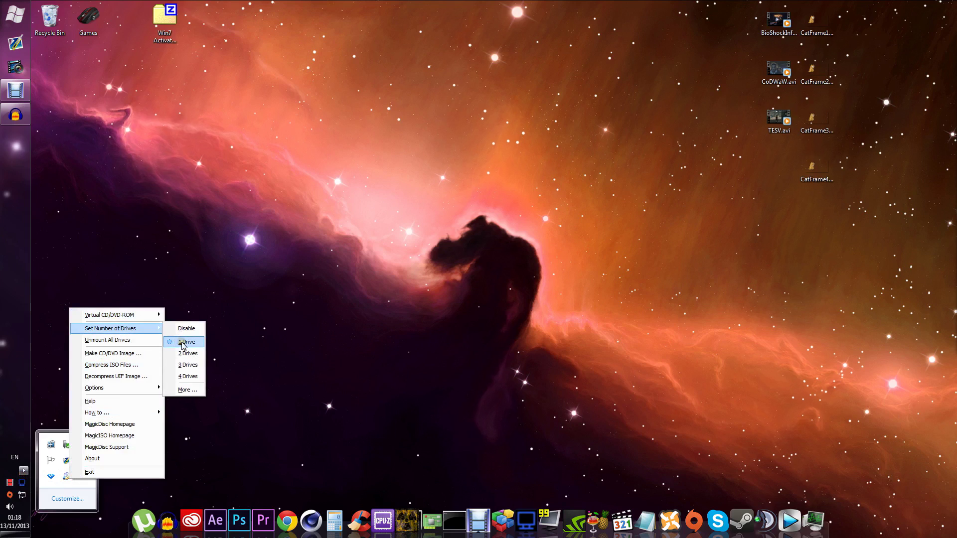
click(186, 376)
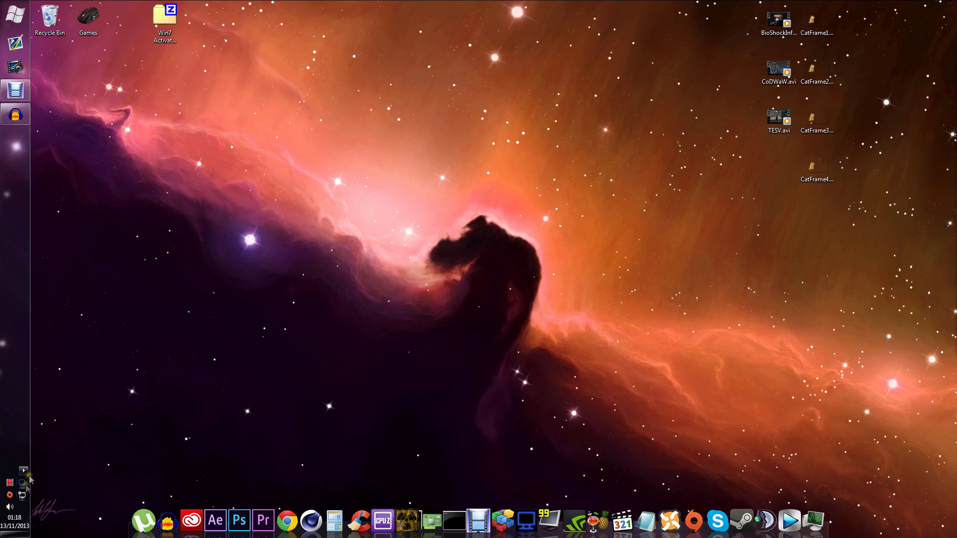
Set MagicDisc to use just 1 virtual drive and dismiss the menus.
right_click(67, 477)
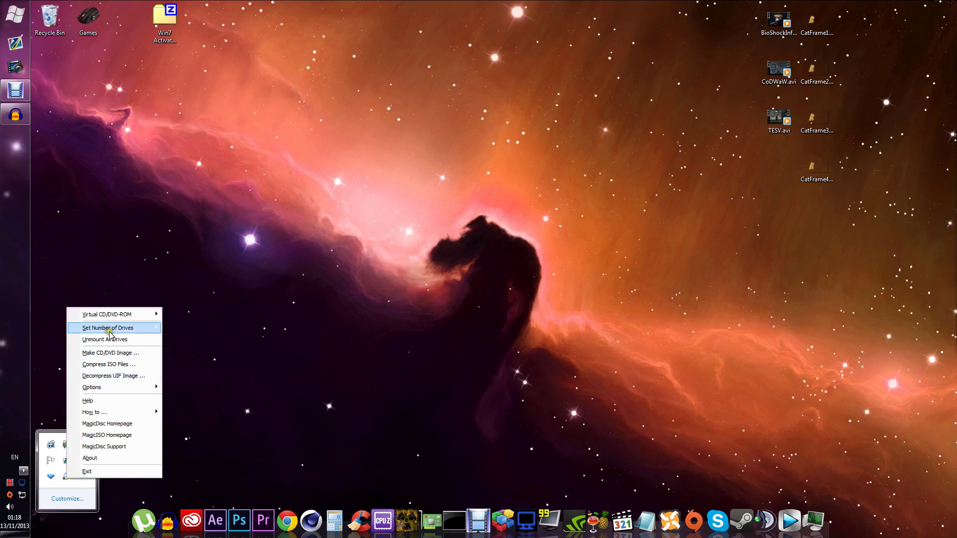
mouse_move(110, 333)
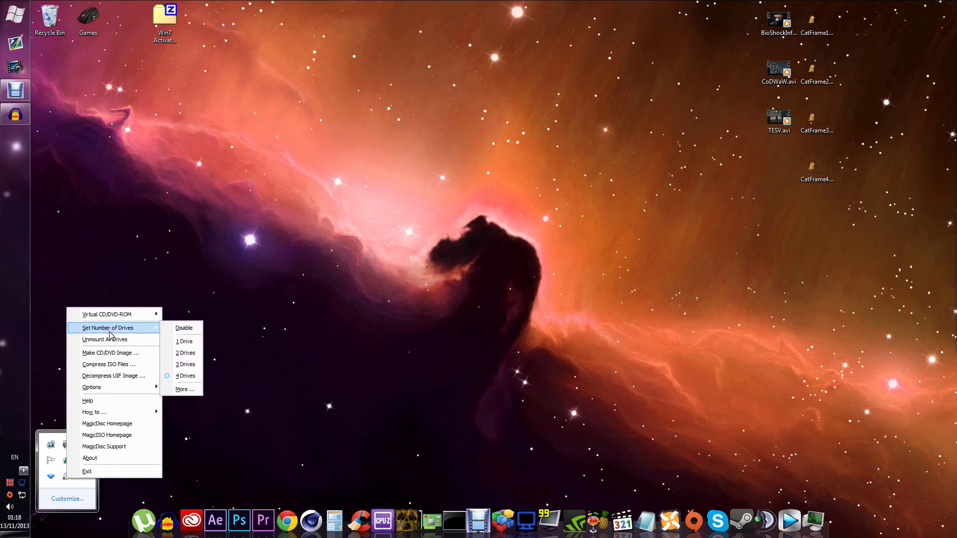
click(186, 346)
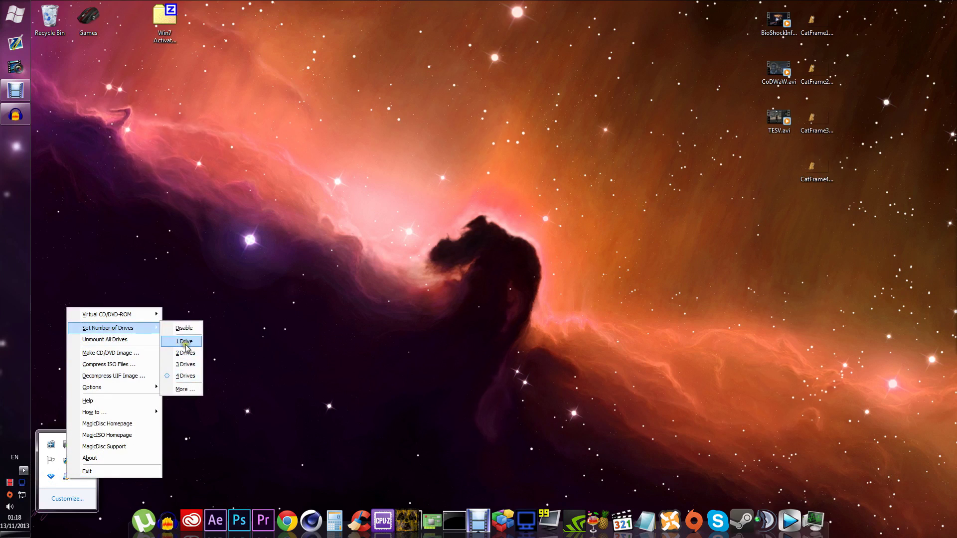
click(186, 376)
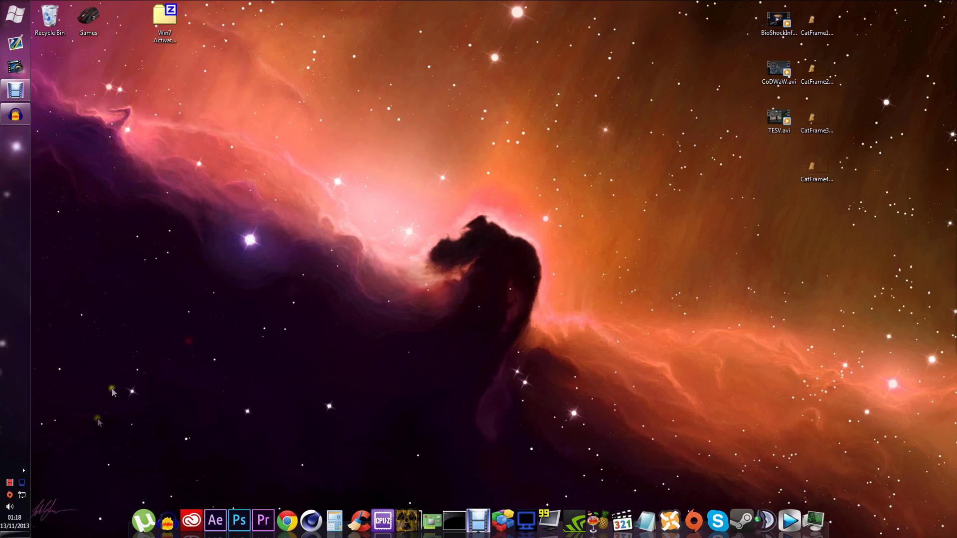
right_click(20, 472)
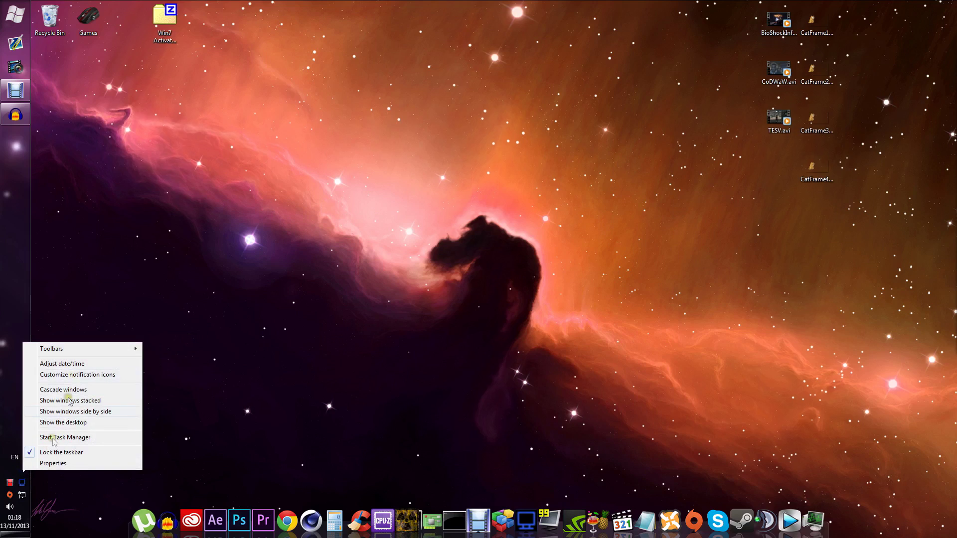
click(18, 478)
Choose Make CD/DVD Image from the MagicDisc tray menu, using the physical DVD drive as source.
click(24, 471)
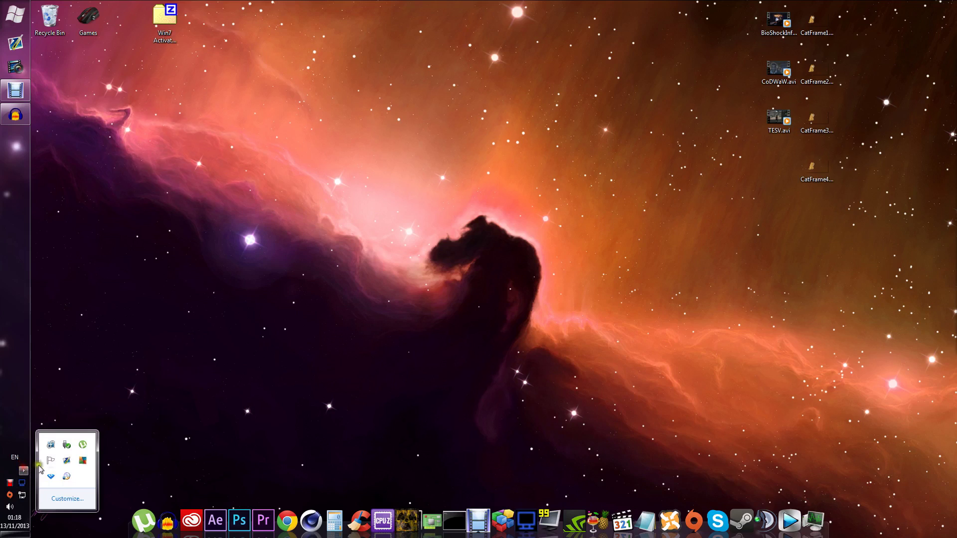
right_click(67, 476)
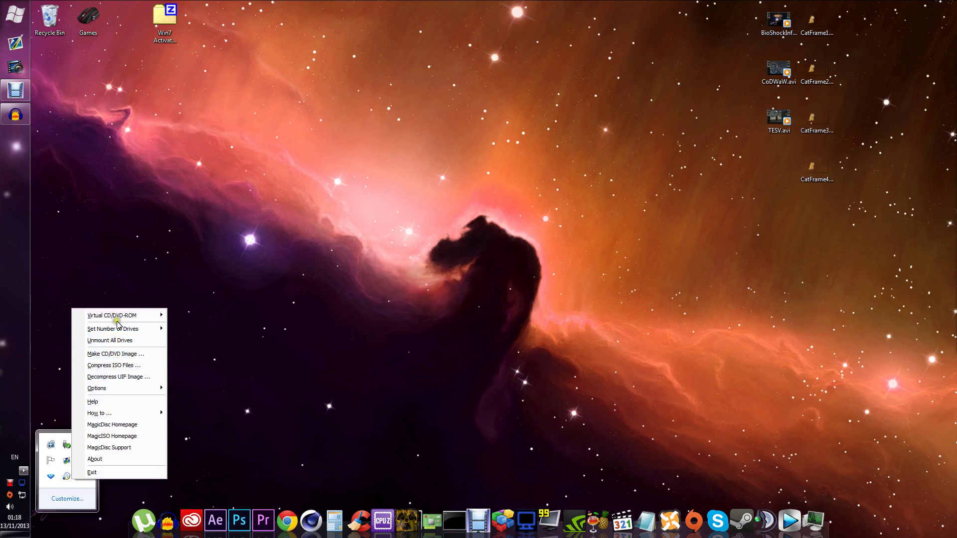
mouse_move(118, 320)
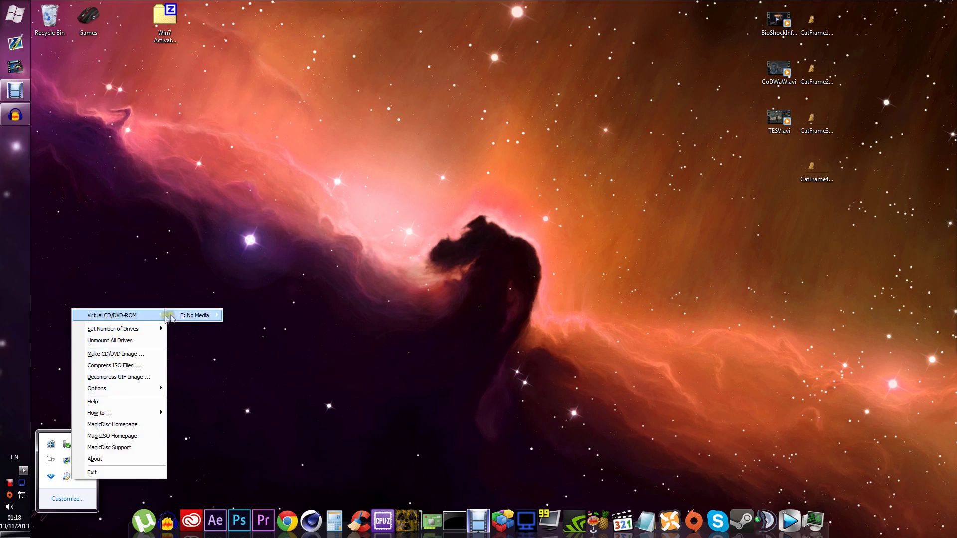
mouse_move(180, 315)
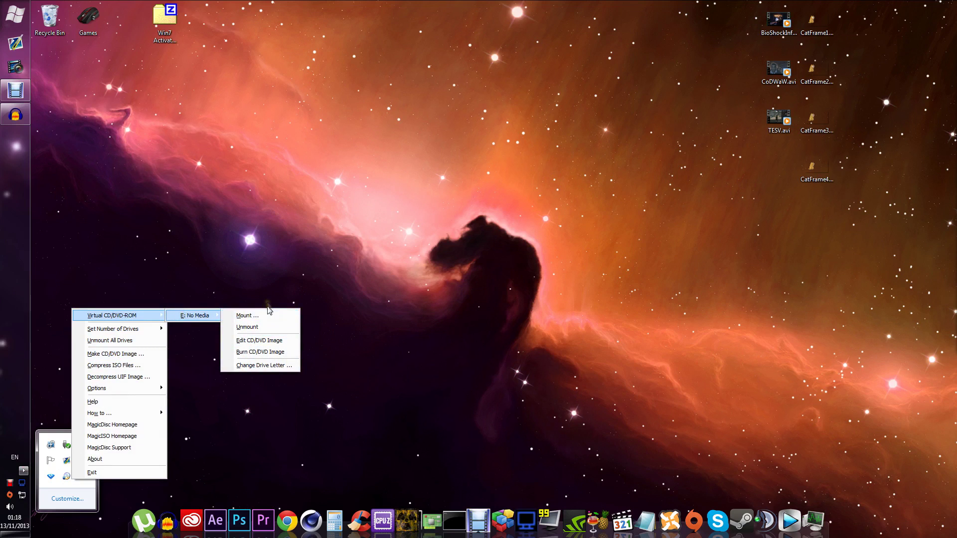
click(110, 354)
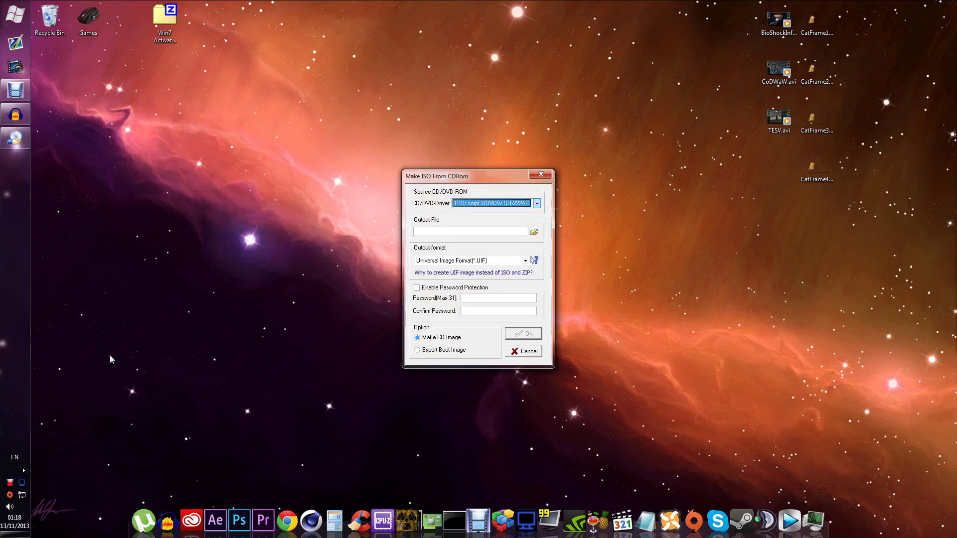
click(539, 204)
click(515, 212)
click(536, 204)
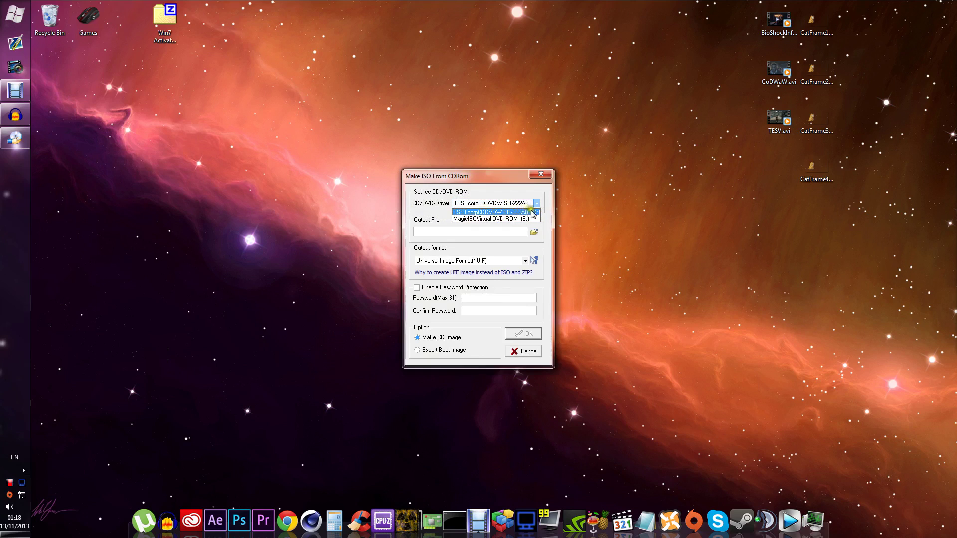
click(515, 212)
click(15, 14)
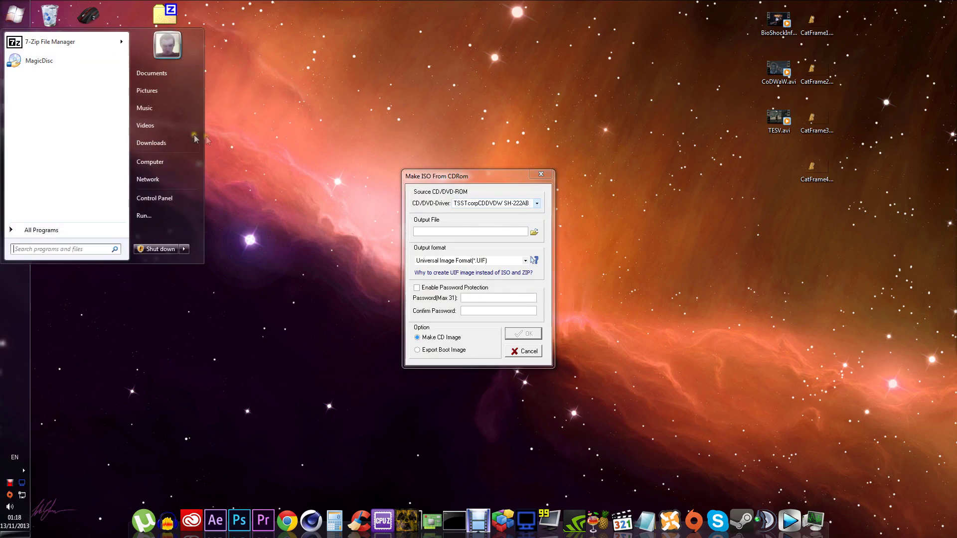
click(149, 160)
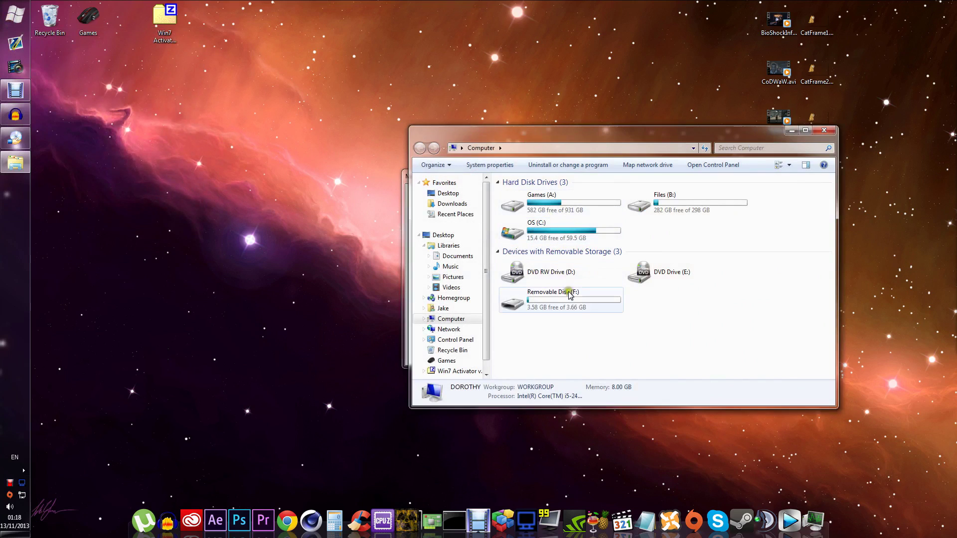
click(568, 297)
click(571, 276)
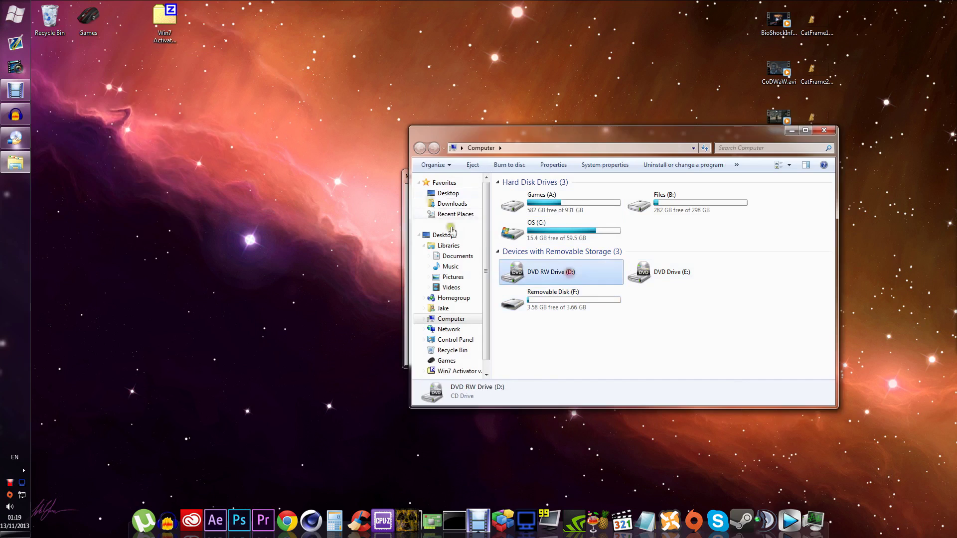
click(406, 177)
drag(426, 180, 296, 160)
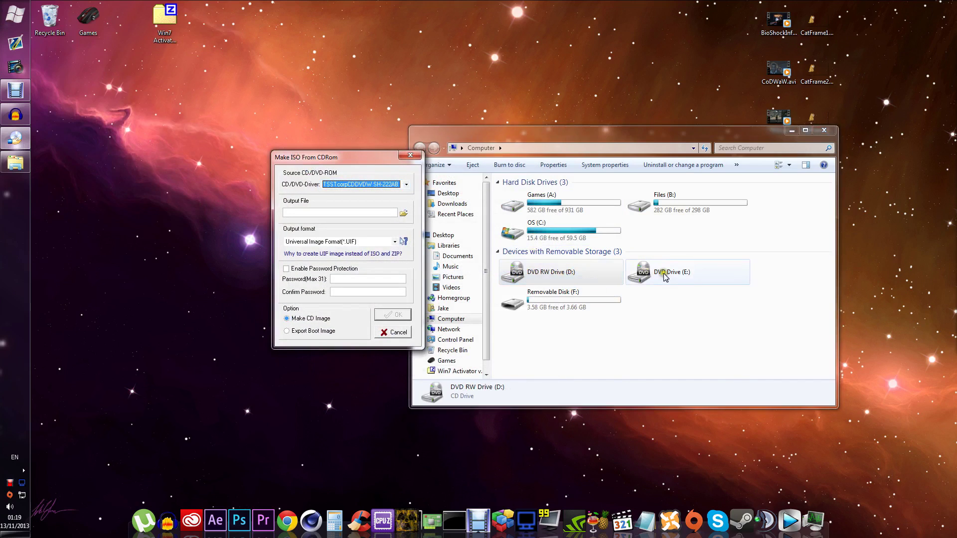
click(407, 184)
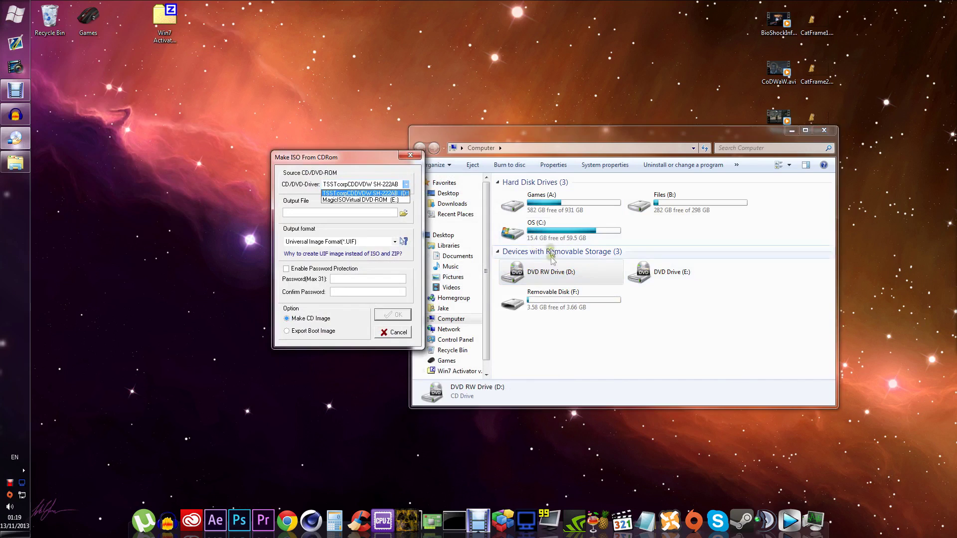
click(401, 196)
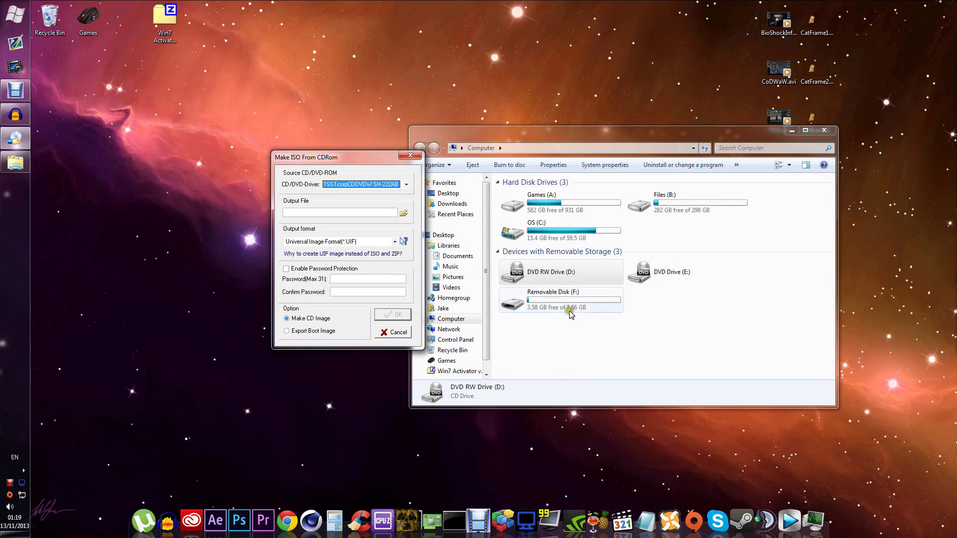
click(670, 274)
click(403, 184)
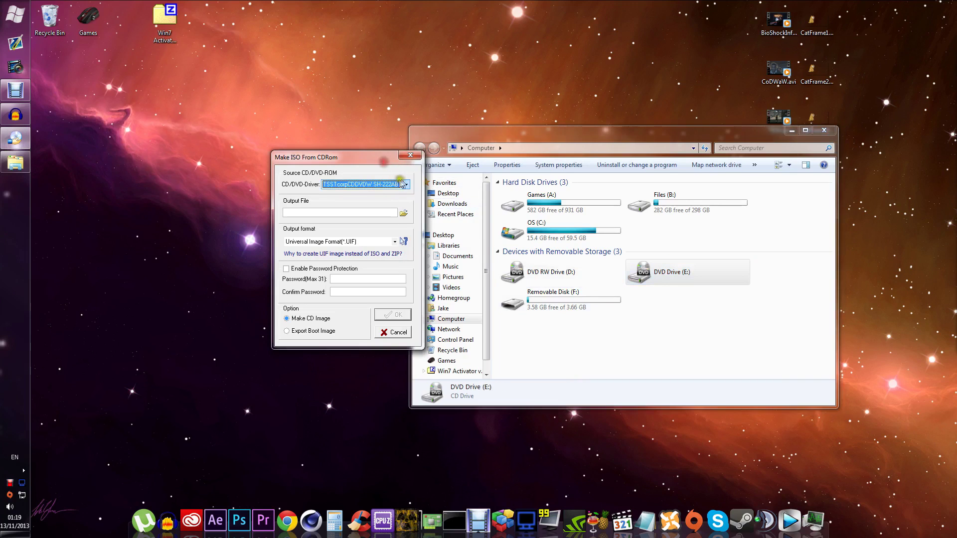
click(403, 184)
click(403, 183)
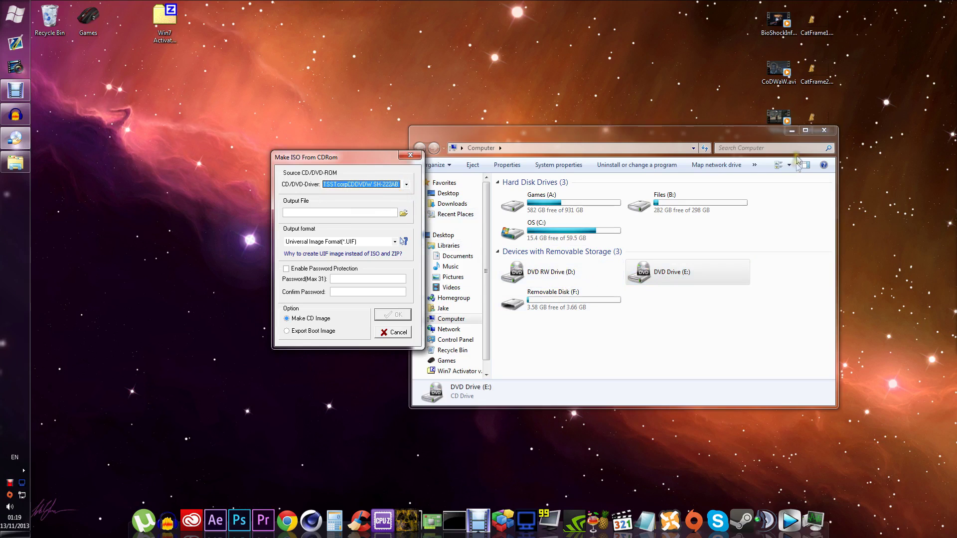
Close the drives window and browse for the output image location inside the Morrowind folder.
click(824, 130)
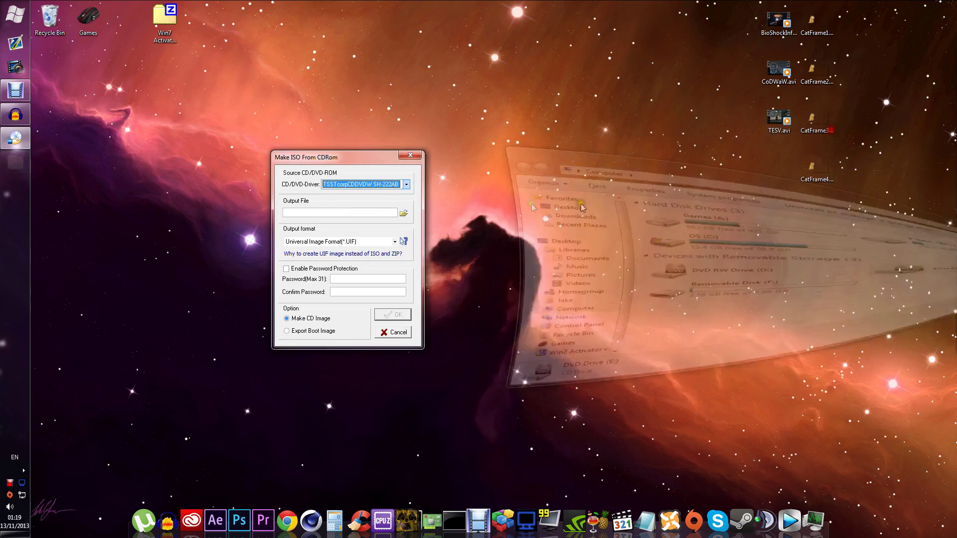
click(404, 213)
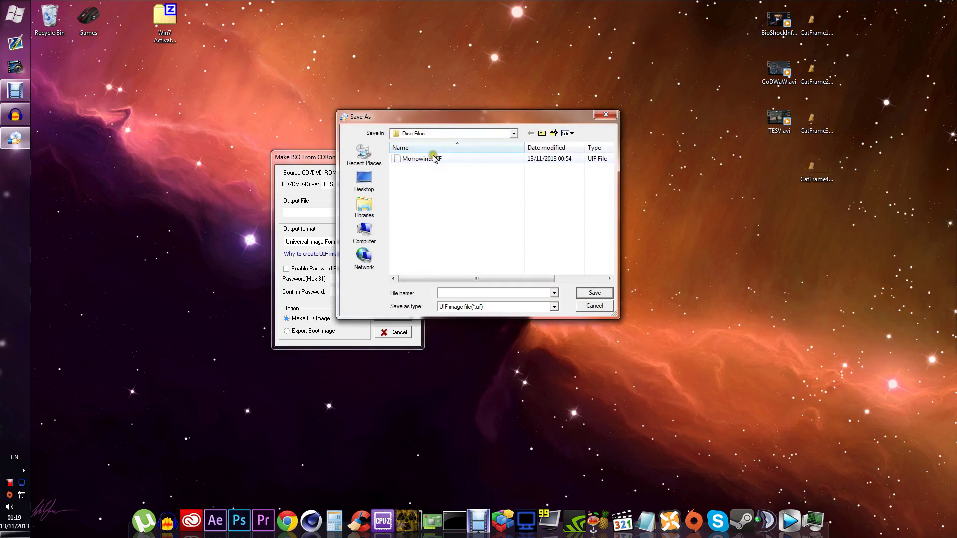
click(541, 133)
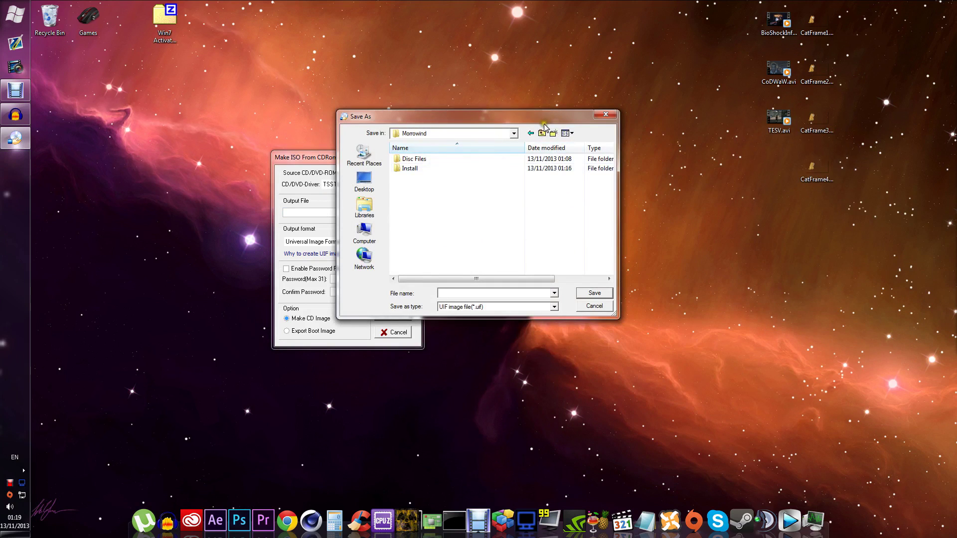
click(542, 133)
click(446, 158)
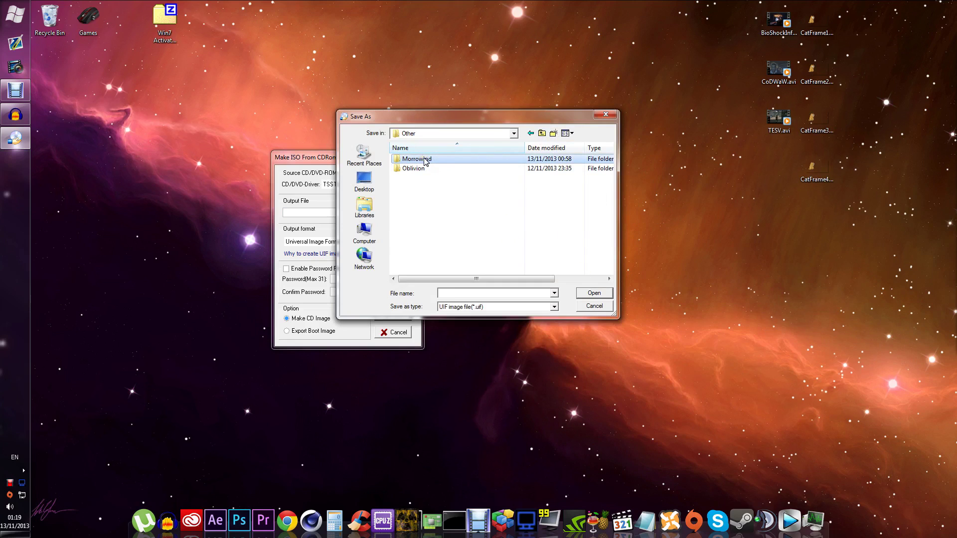
double_click(425, 159)
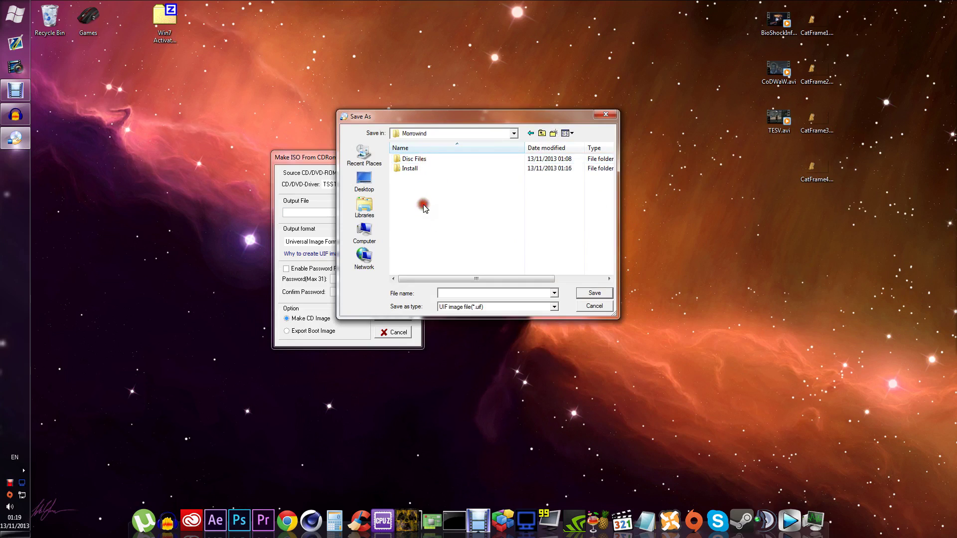
double_click(421, 160)
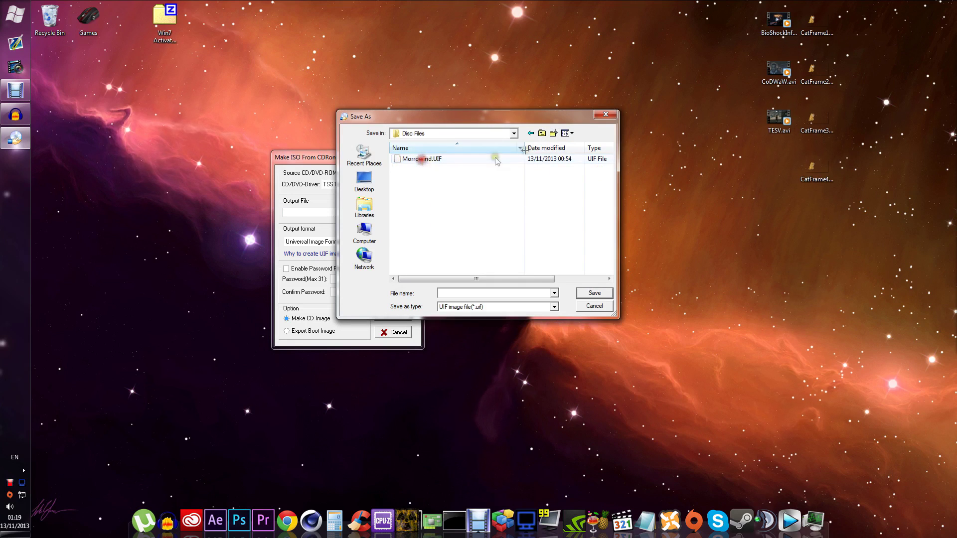
Settle on Morrowind\Disc Files as the output folder and enter the file name field.
click(542, 133)
double_click(409, 169)
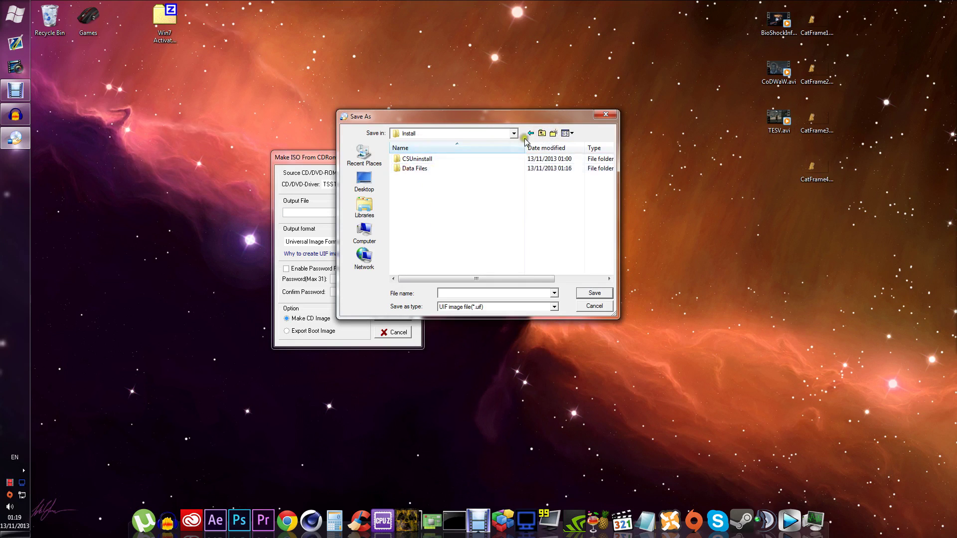
click(542, 134)
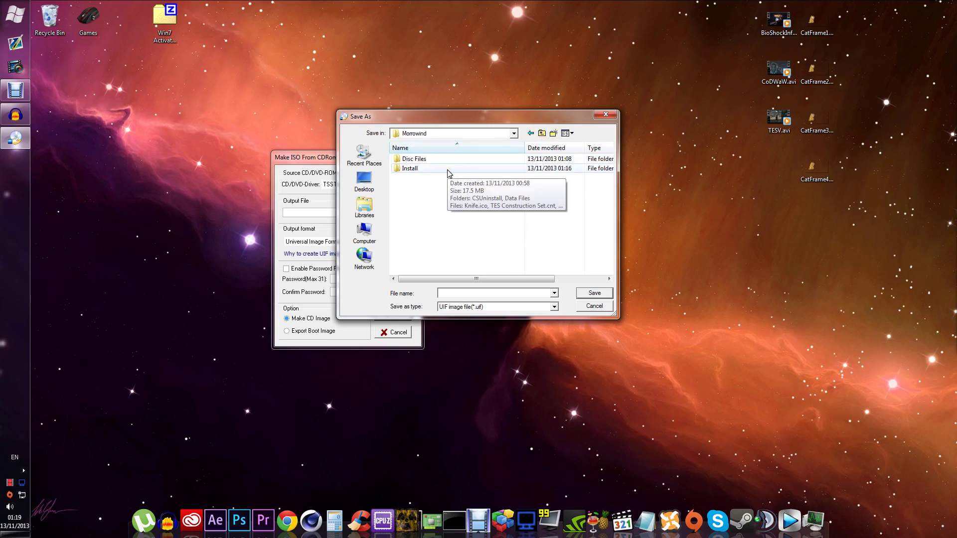
click(491, 215)
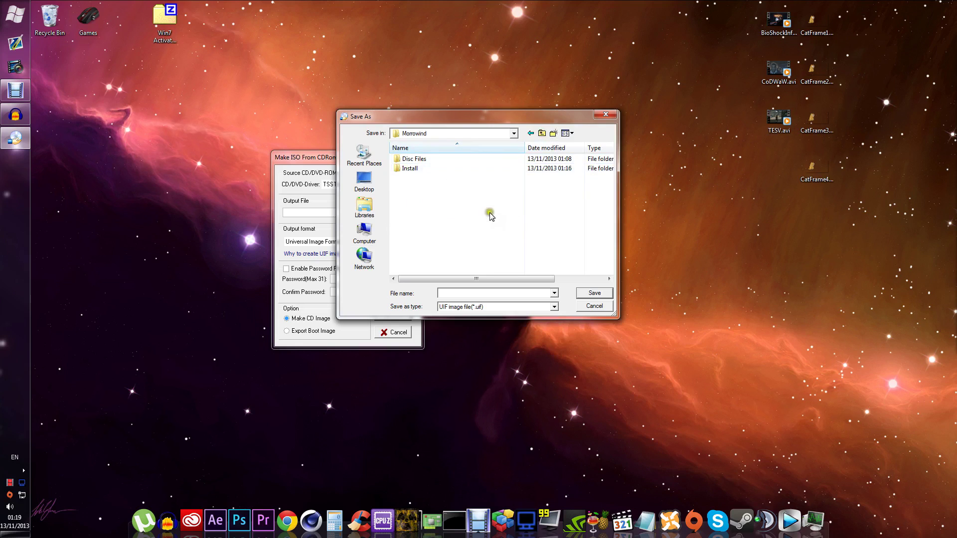
double_click(445, 158)
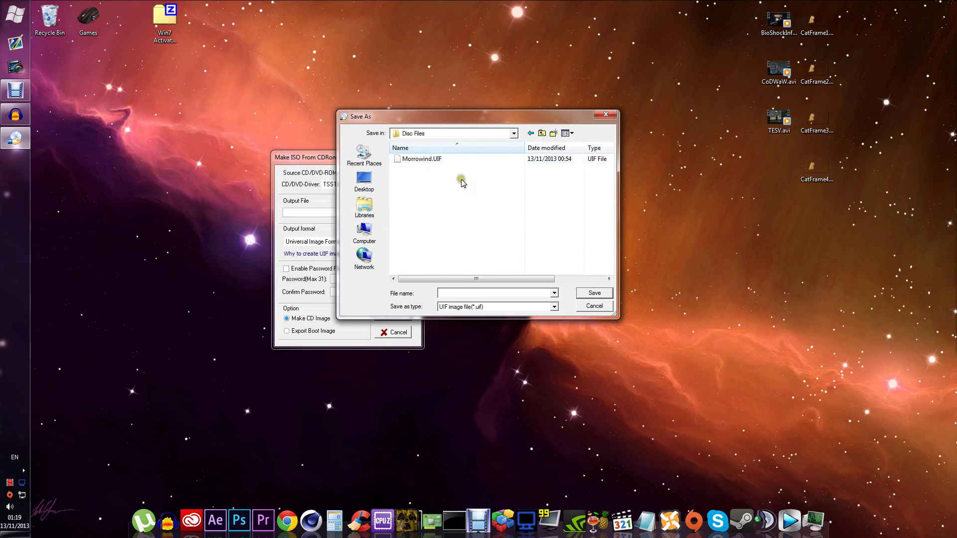
click(475, 293)
Confirm the Disc Files output path in UIF format, leaving password protection off.
key(Return)
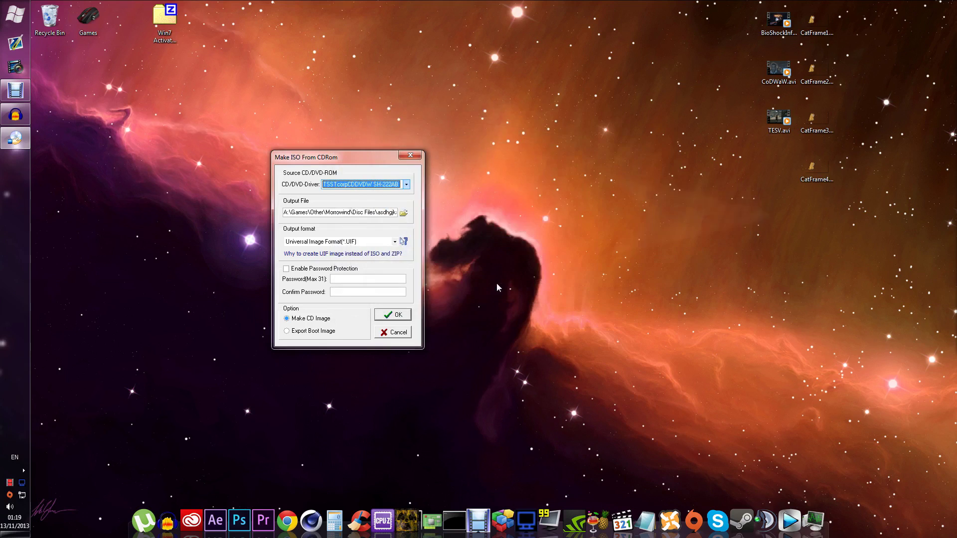
click(323, 243)
click(325, 269)
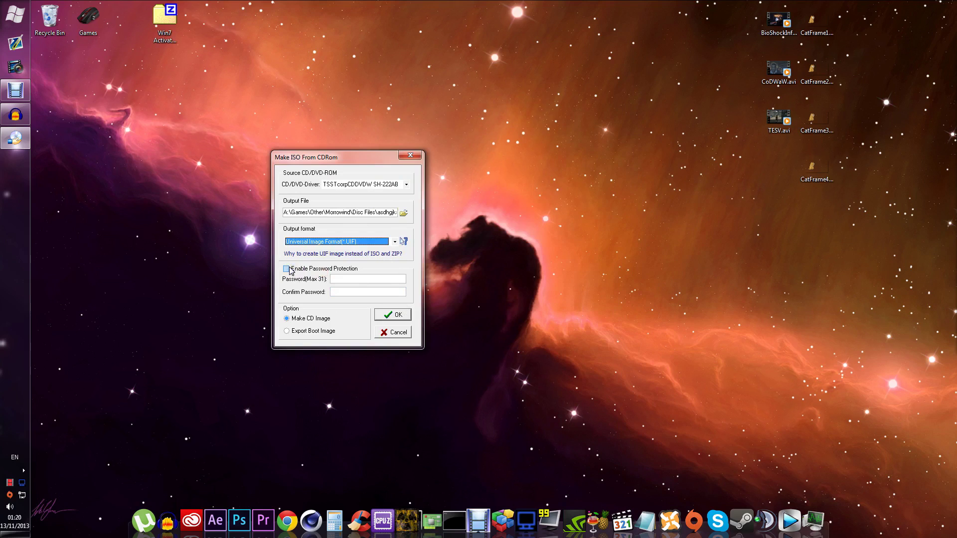
click(325, 270)
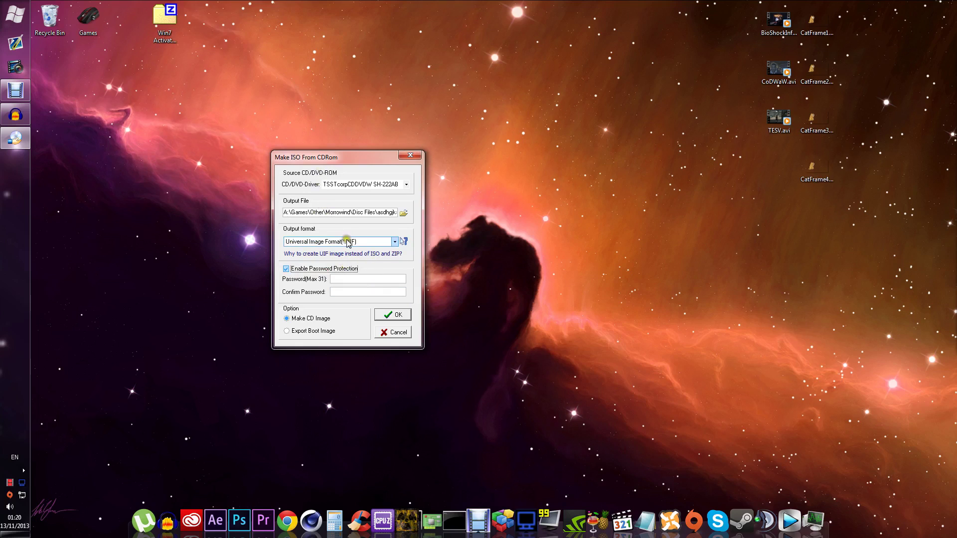
click(327, 272)
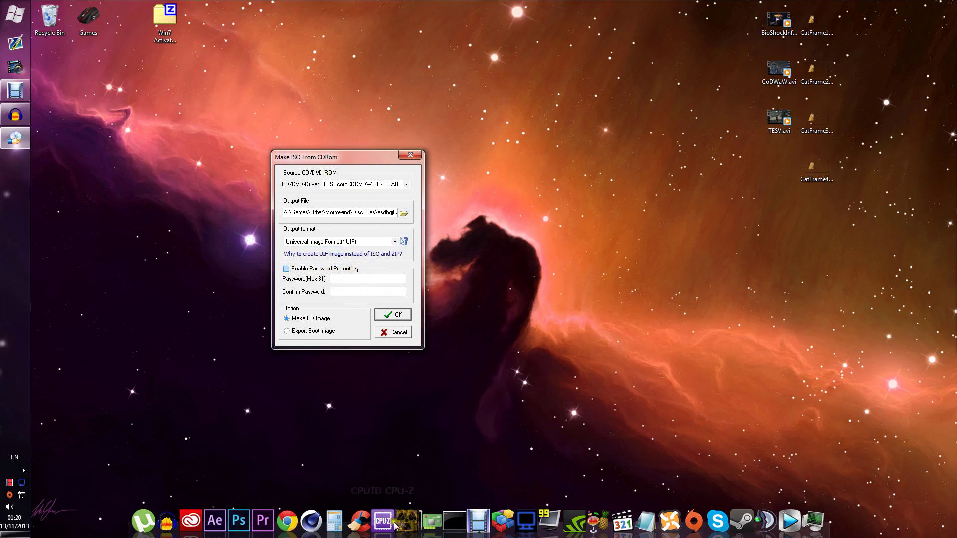
Keep Make CD Image selected, then cancel the image-creation dialog.
click(300, 331)
click(302, 319)
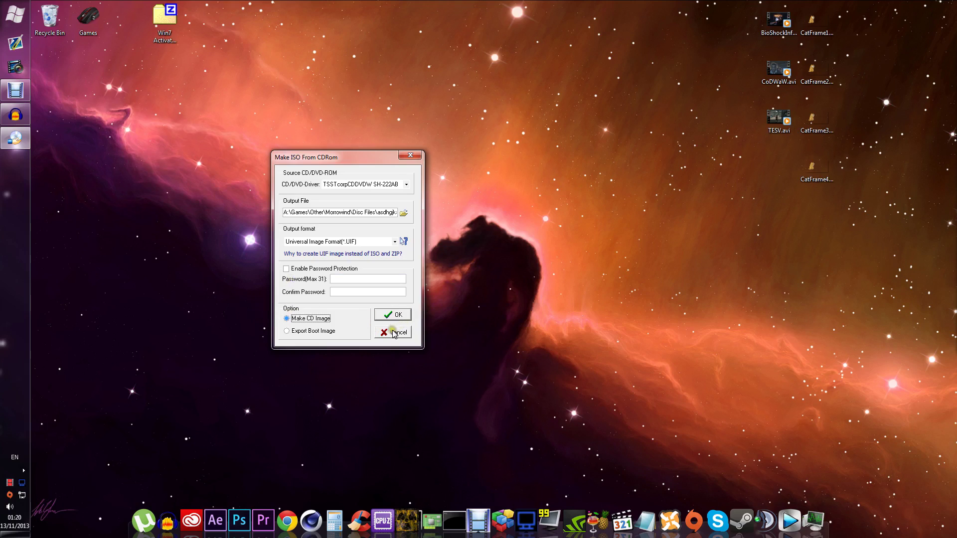
drag(352, 156, 453, 118)
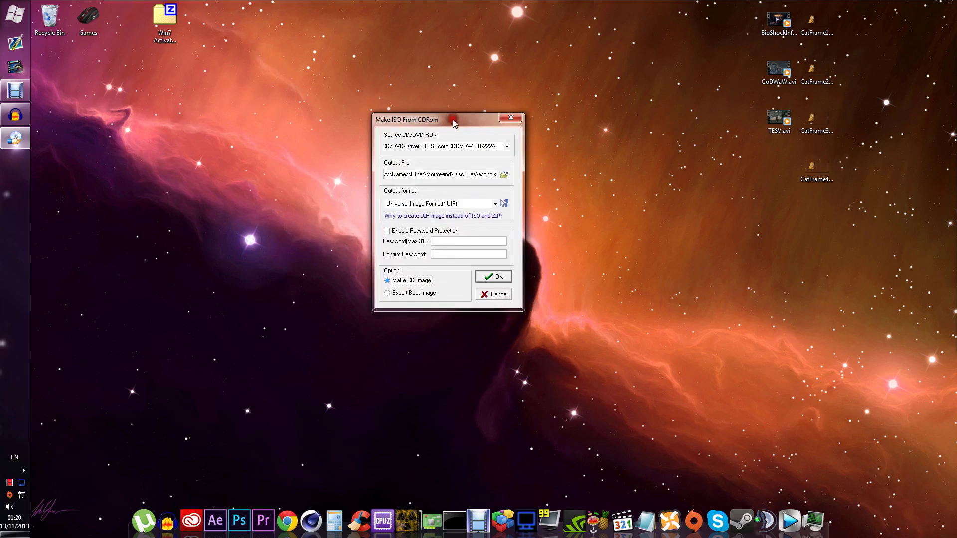
click(491, 295)
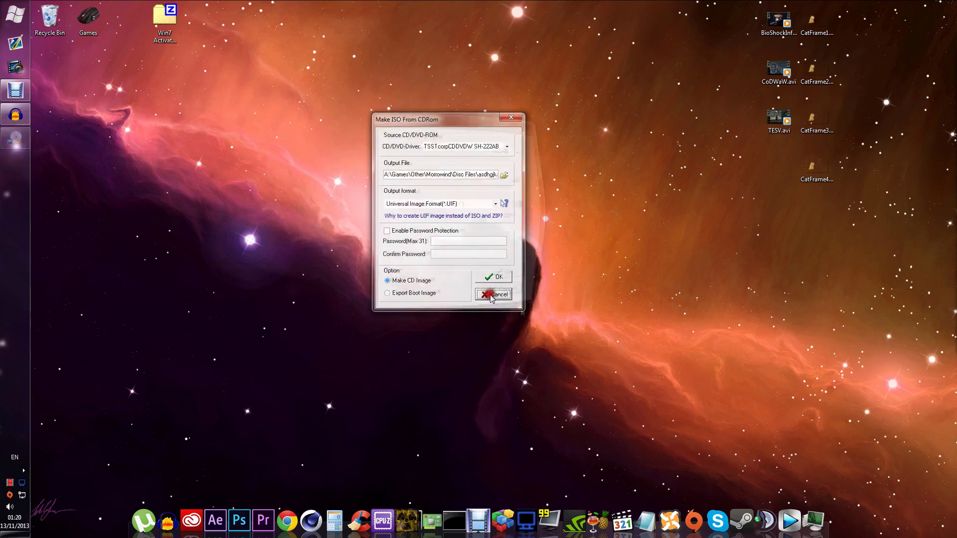
Mount Morrowind.UIF on virtual drive E: through the MagicDisc tray menu.
click(25, 470)
right_click(67, 477)
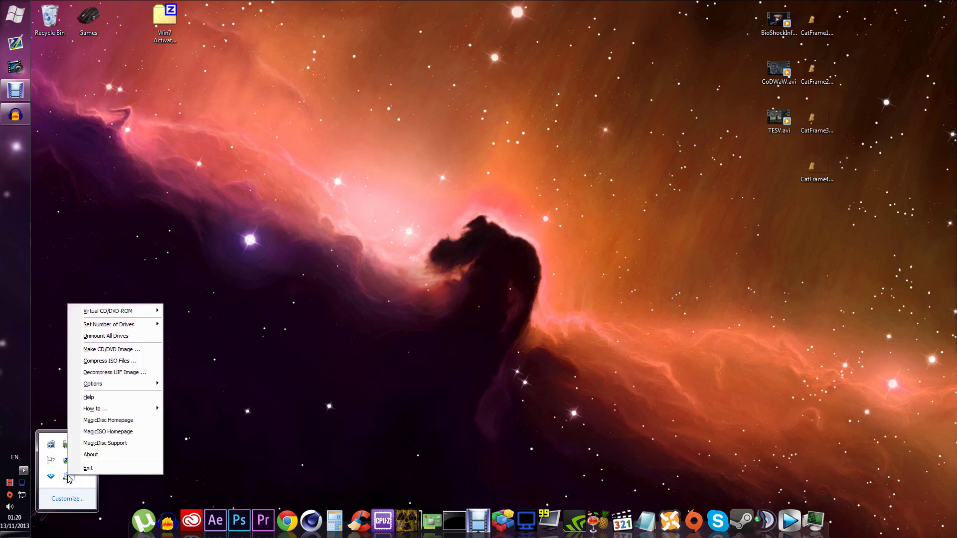
mouse_move(115, 314)
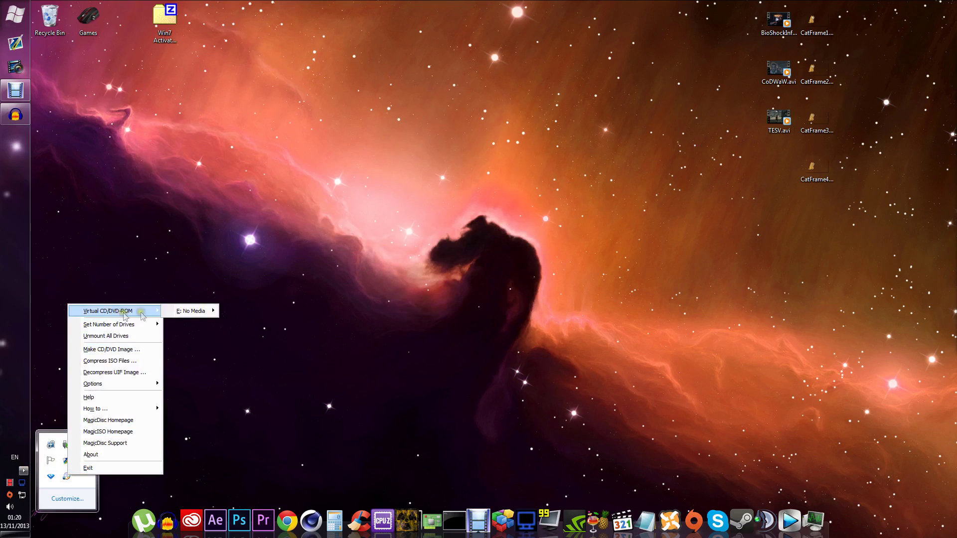
mouse_move(177, 311)
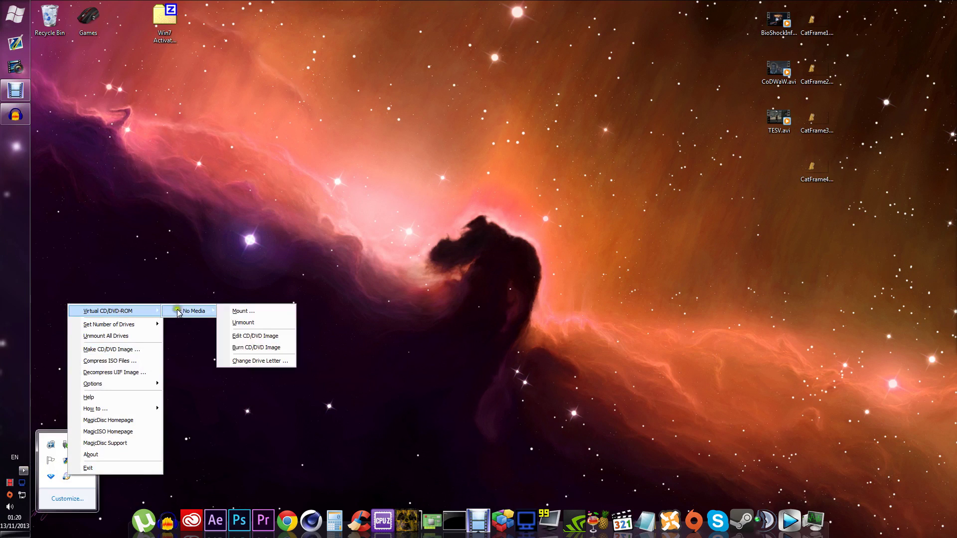
click(236, 311)
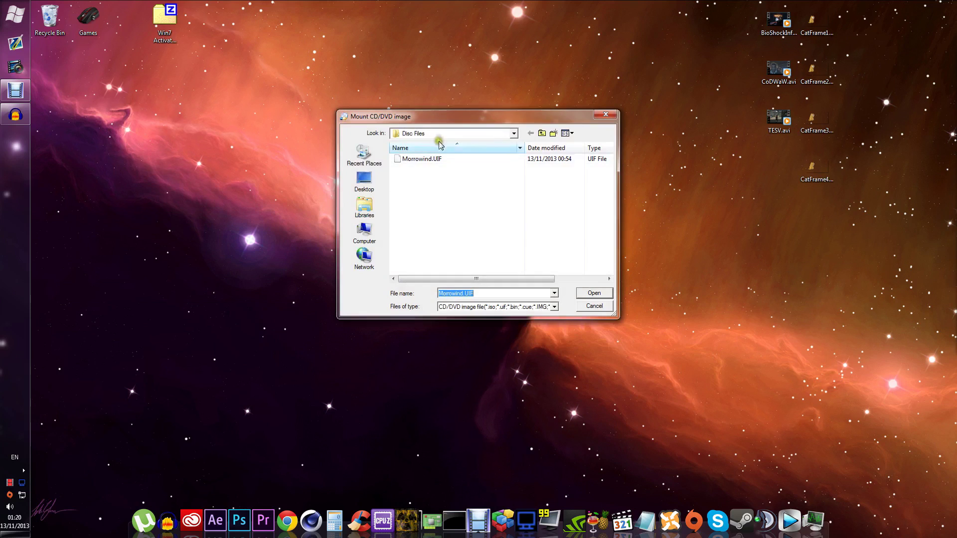
click(458, 160)
click(593, 294)
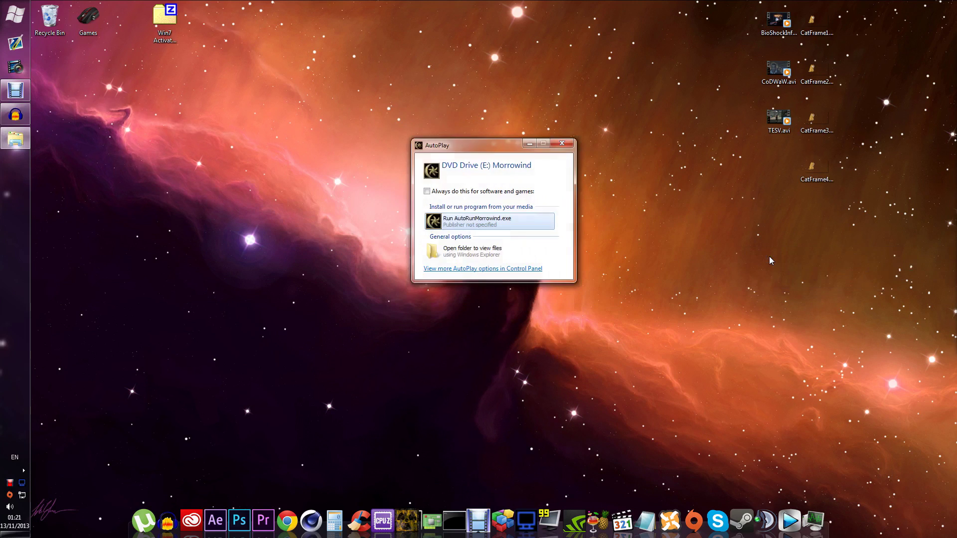
Run AutoRunMorrowind.exe from AutoPlay, confirm the install, and start copying the game files.
drag(470, 152, 514, 126)
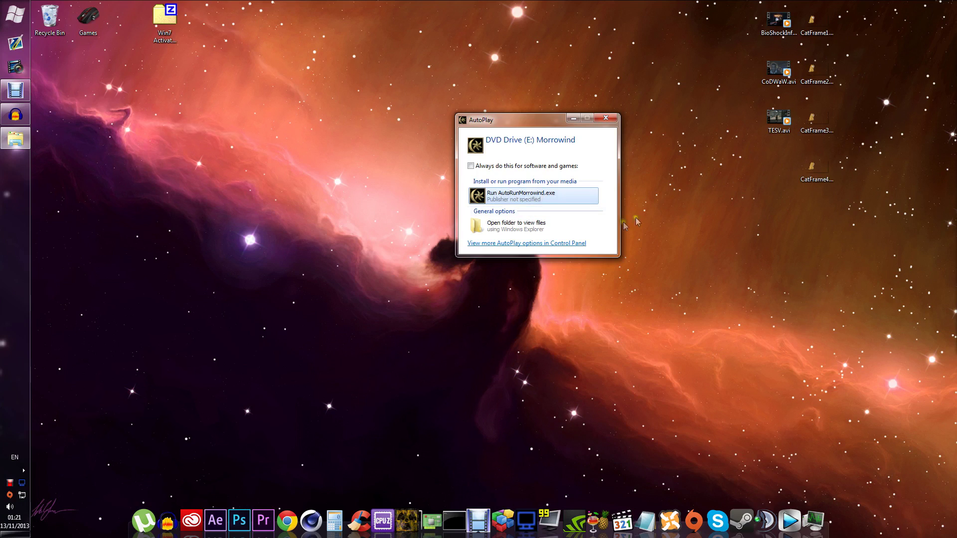
click(521, 196)
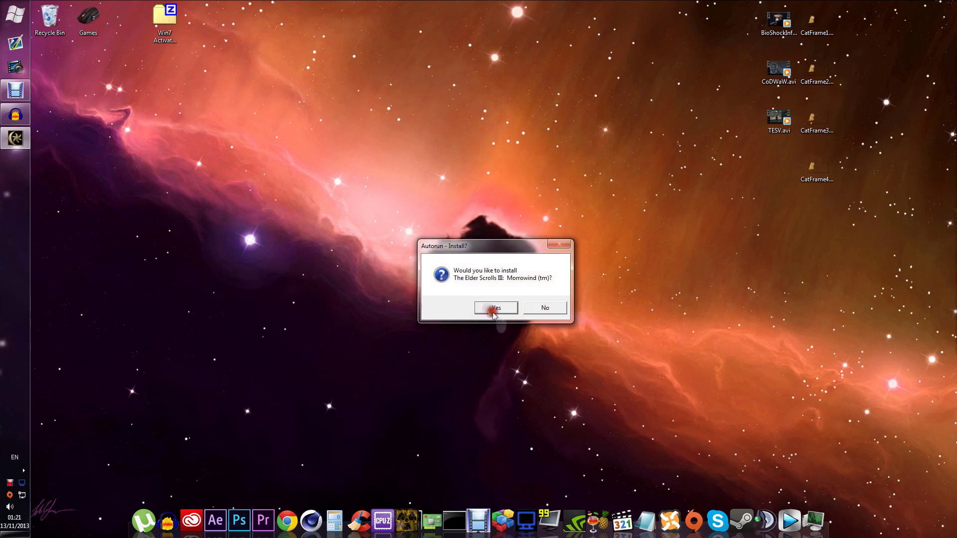
click(492, 306)
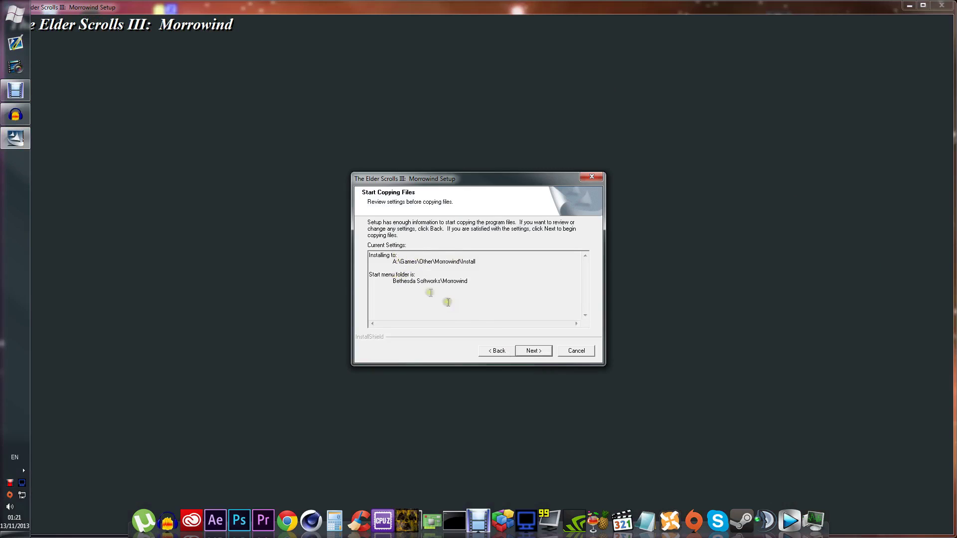
click(532, 351)
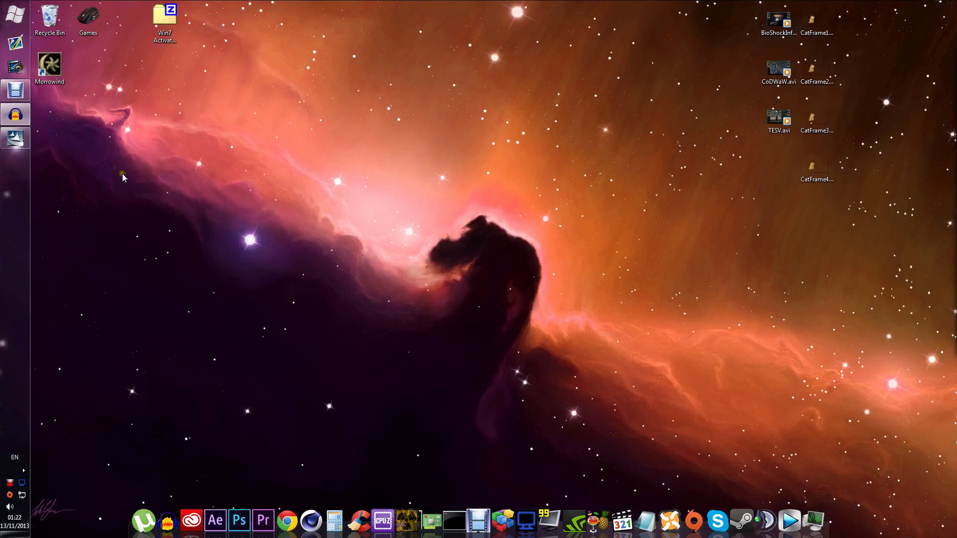
Launch Morrowind from its desktop shortcut, set 1280 x 960 windowed mode, and press Play.
click(63, 66)
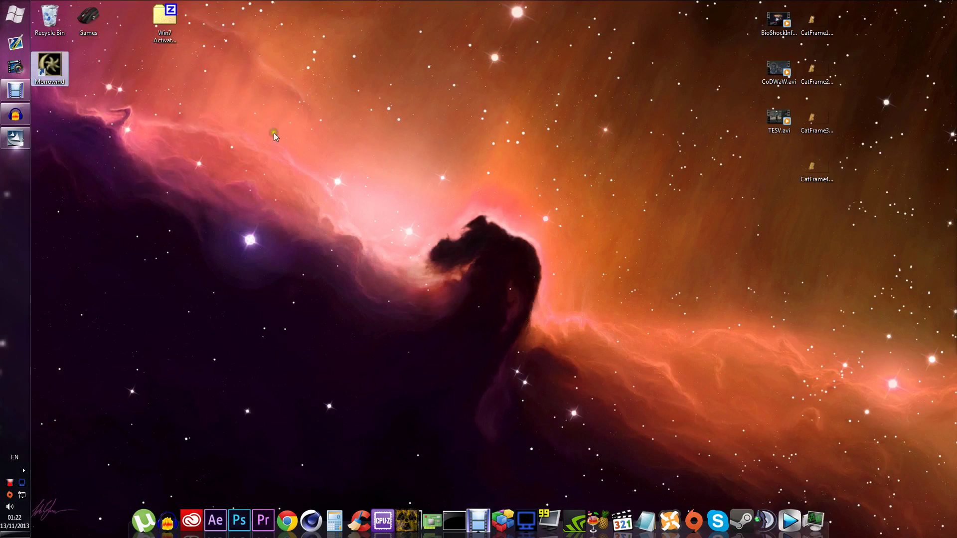
double_click(62, 67)
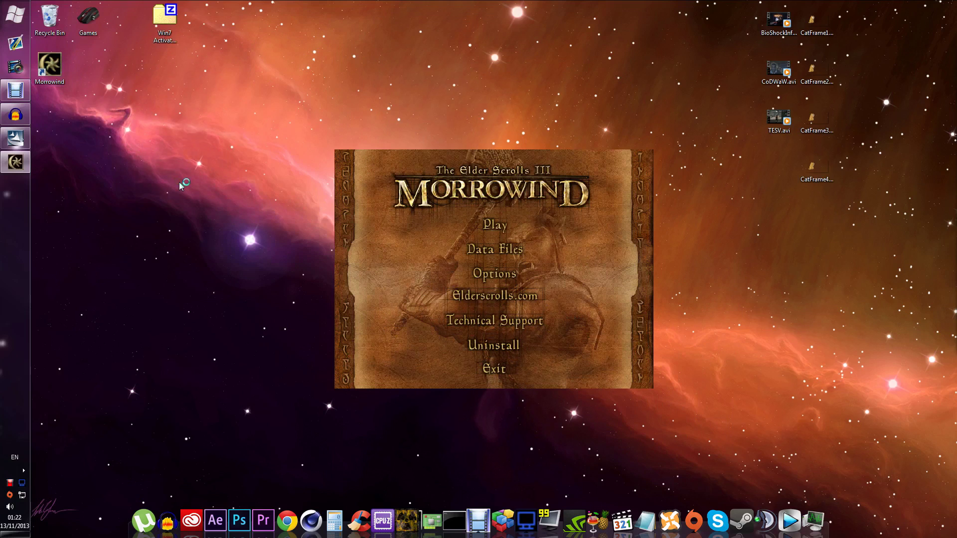
click(492, 279)
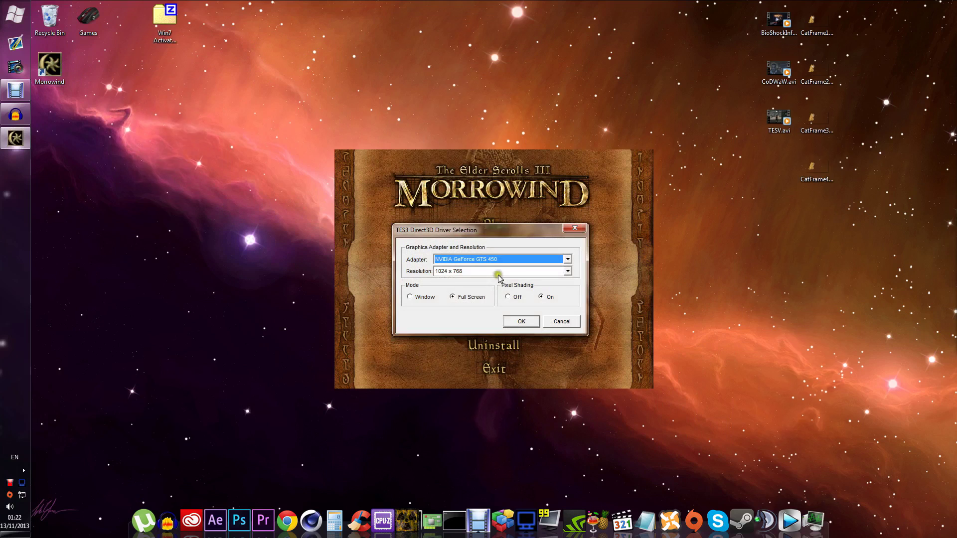
click(499, 271)
click(449, 304)
click(428, 298)
click(521, 323)
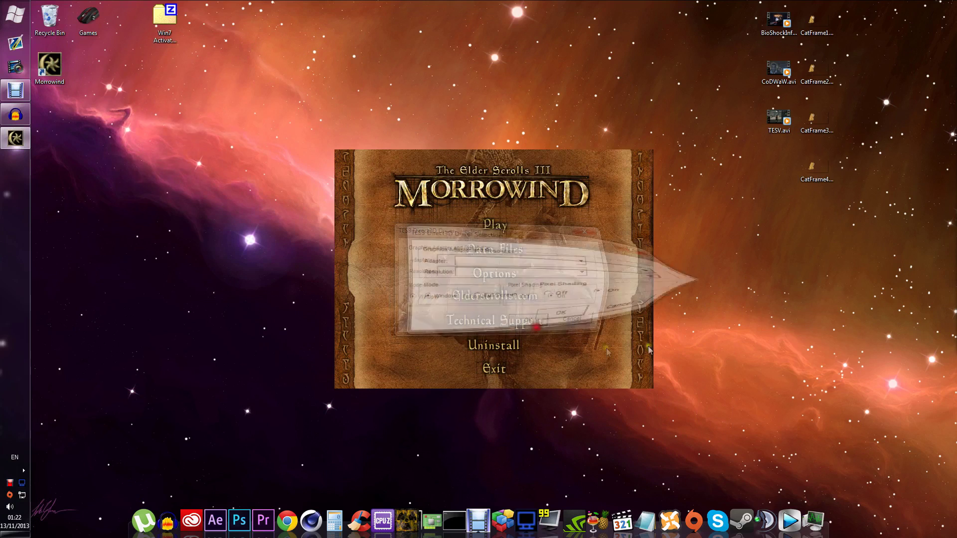
click(485, 218)
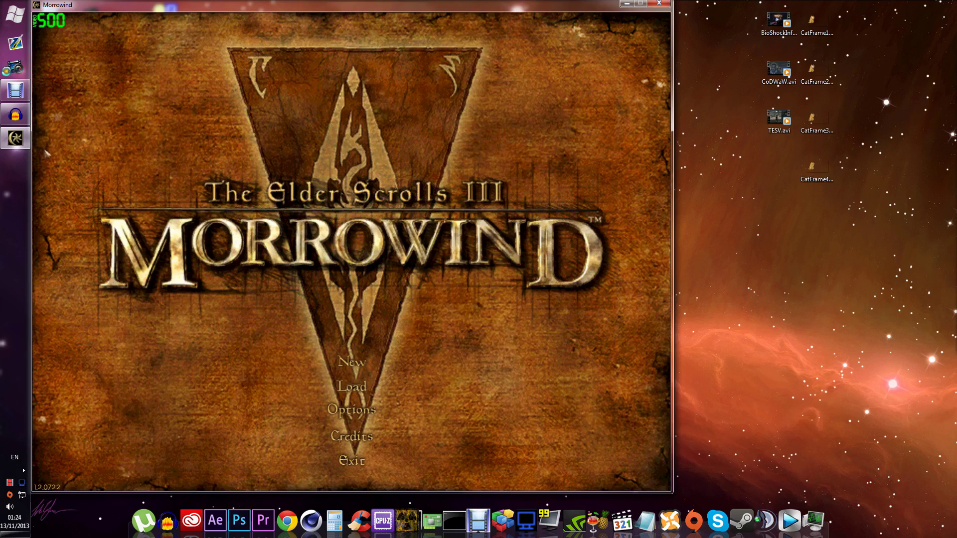
Once the game reaches its main menu, choose Exit.
click(348, 464)
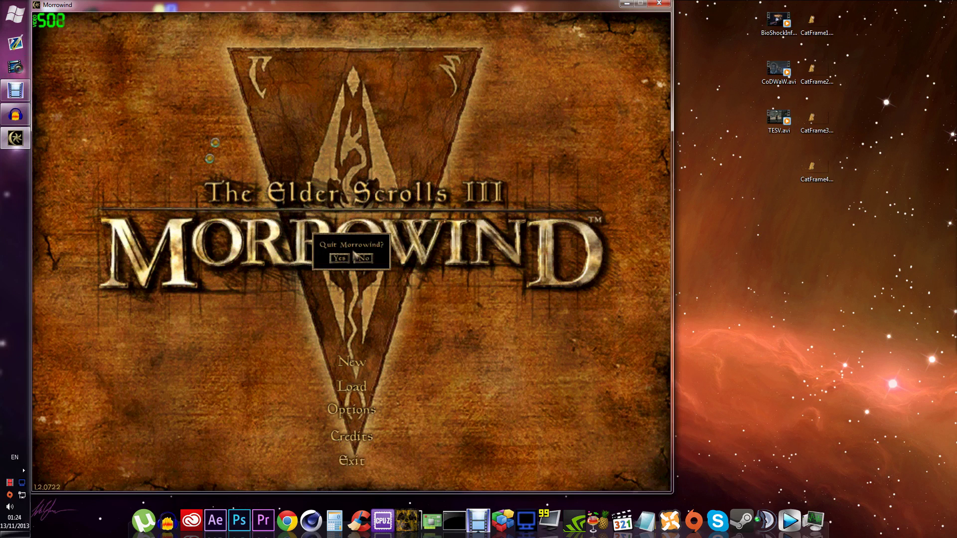
Confirm quitting Morrowind and open Windows Explorer on Computer.
click(341, 269)
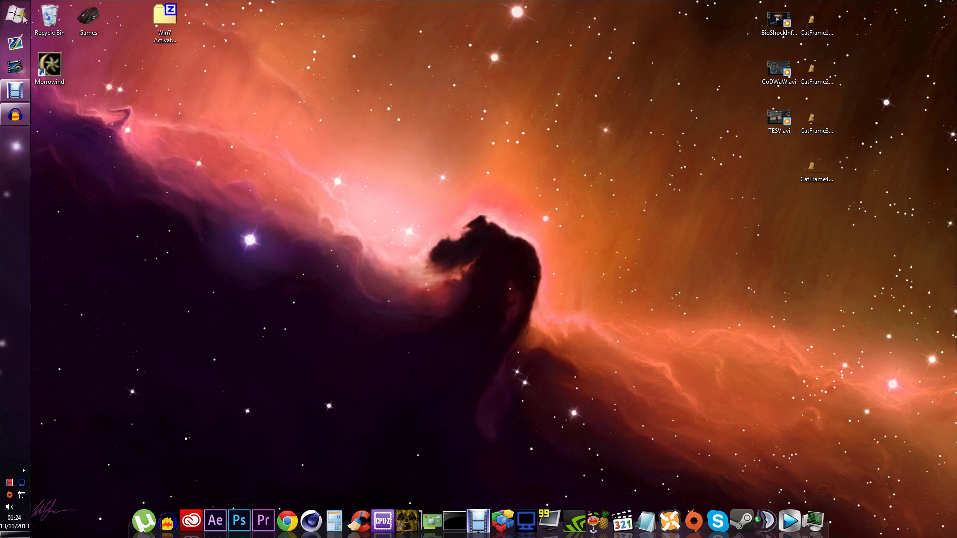
key(super)
click(207, 189)
key(super+e)
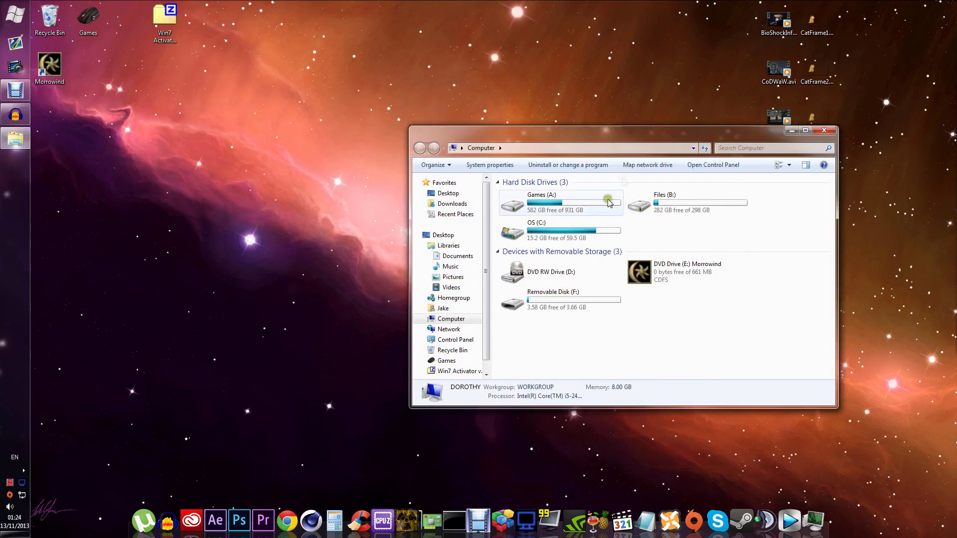
Check the 635 MB Morrowind.UIF in Games (A:) > Games > Other > Morrowind > Disc Files, then close Explorer.
double_click(576, 200)
click(538, 195)
double_click(537, 196)
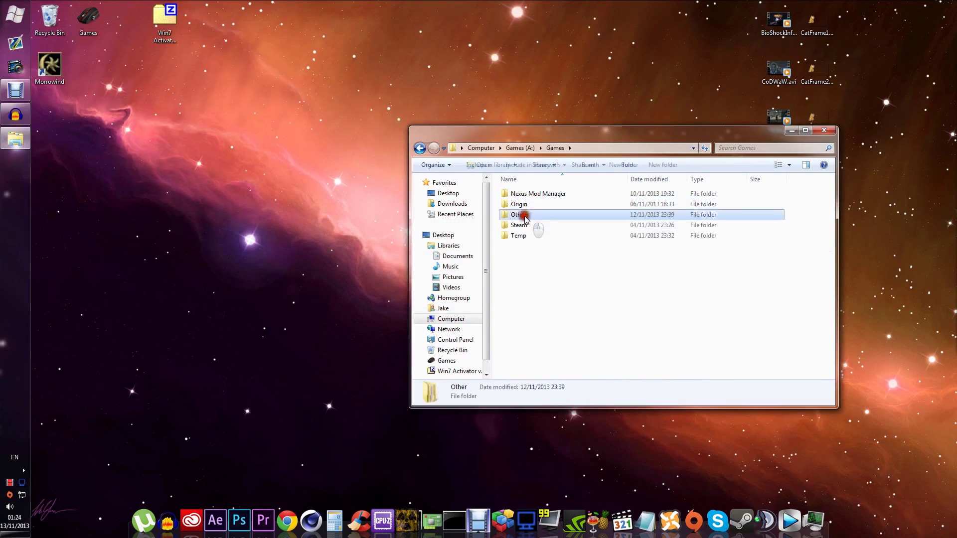
double_click(523, 214)
double_click(523, 194)
double_click(523, 194)
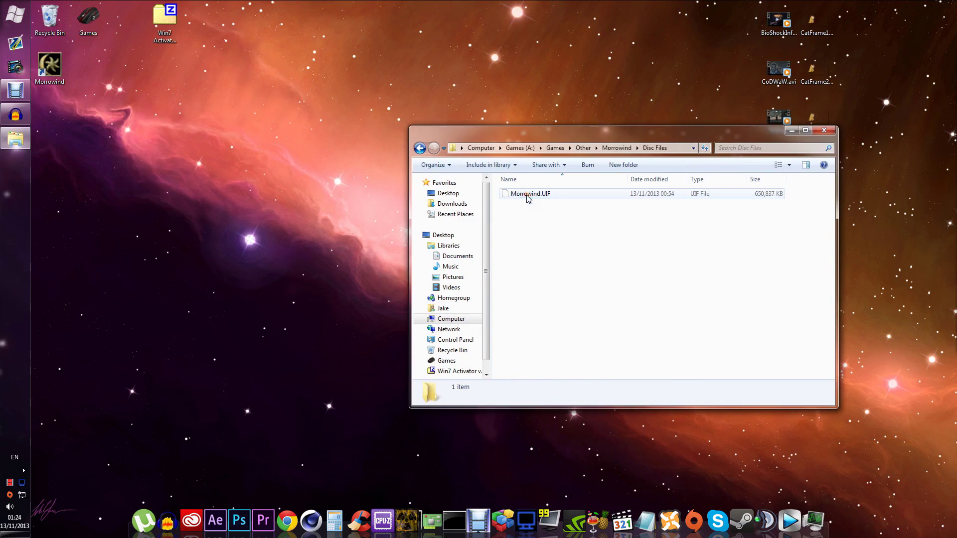
click(701, 195)
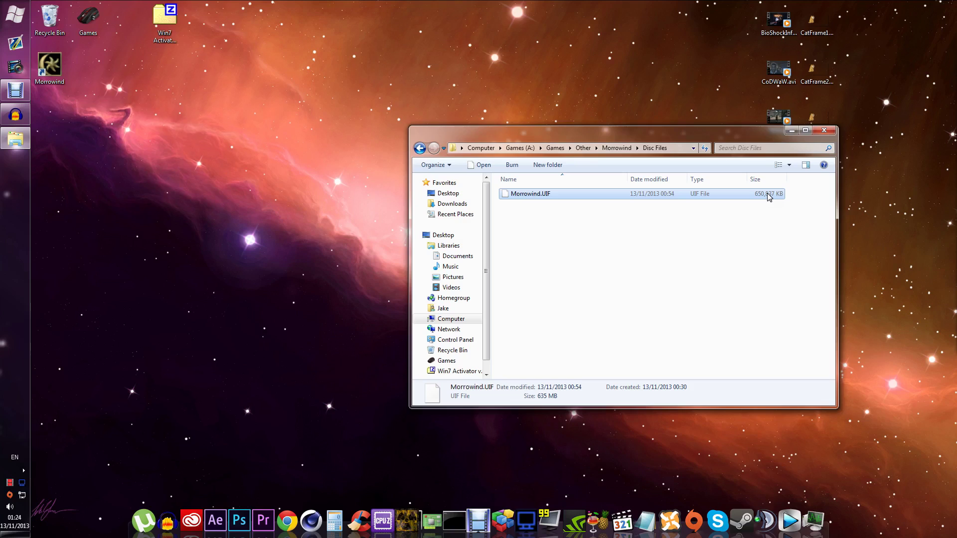
click(824, 131)
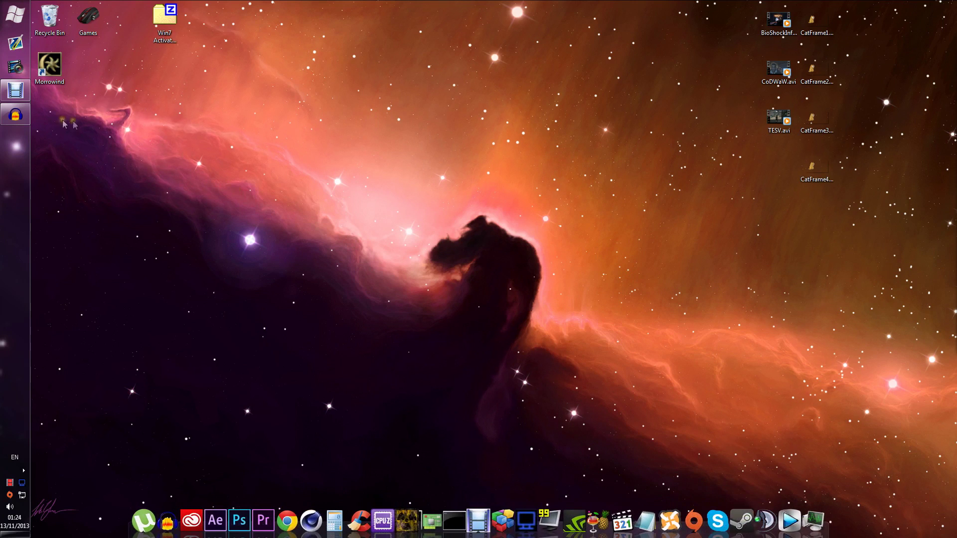
click(288, 521)
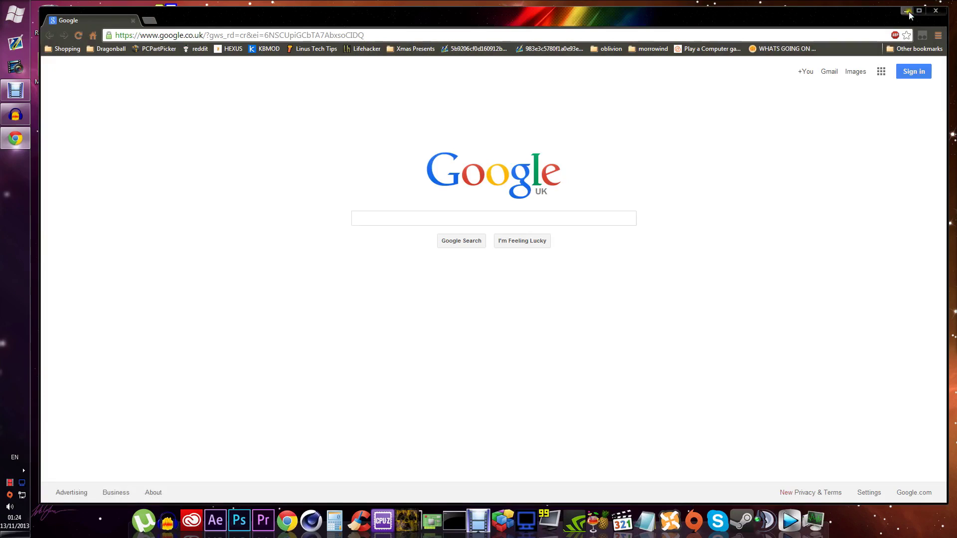
click(907, 11)
key(alt+Tab)
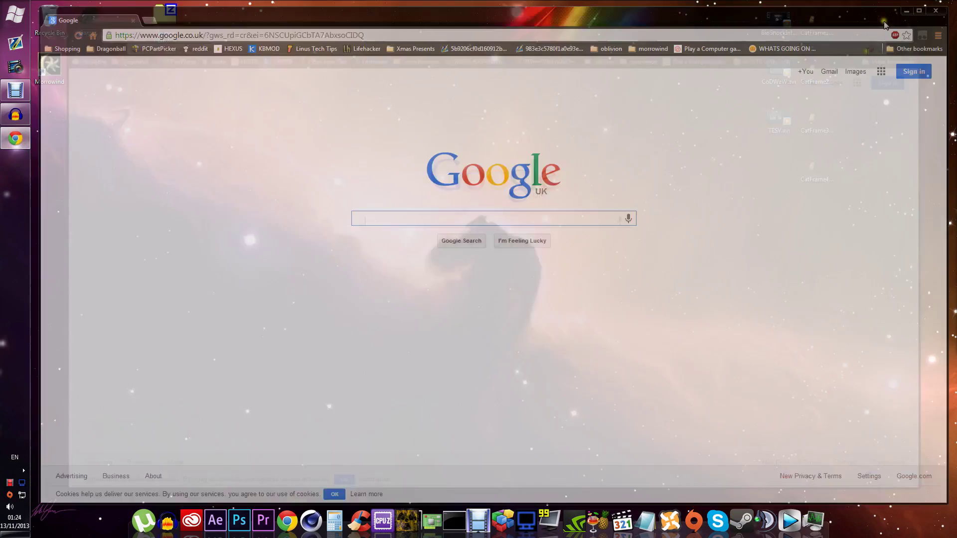
key(alt+F4)
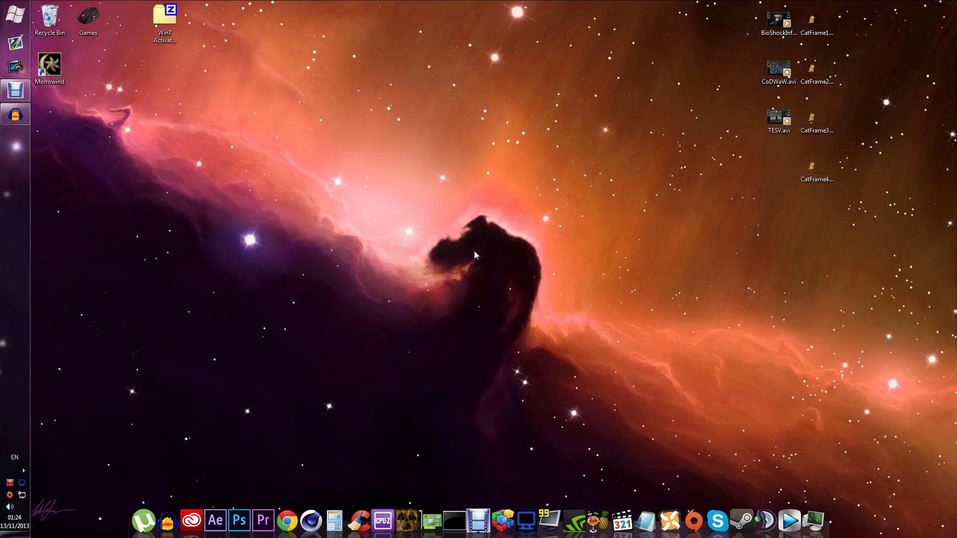